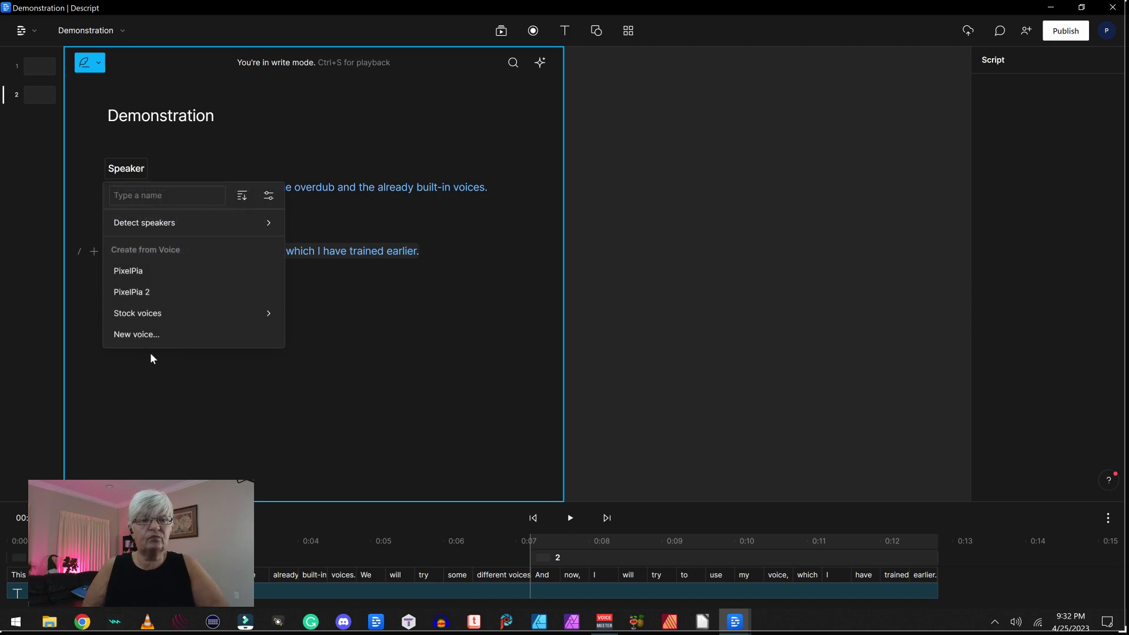
Step: Assign the stock voice Don to the first sentence and overdub that sentence with its existing text
{"action": "mouse_move", "coordinate": [192, 312]}
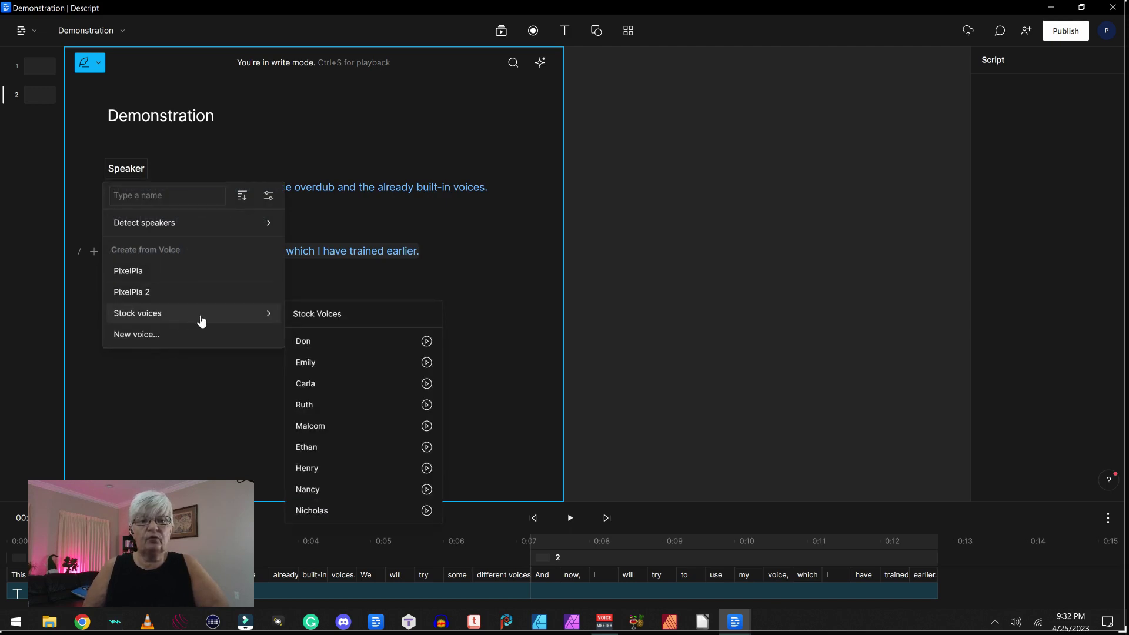
{"action": "left_click", "coordinate": [375, 346]}
{"action": "triple_click", "coordinate": [217, 191]}
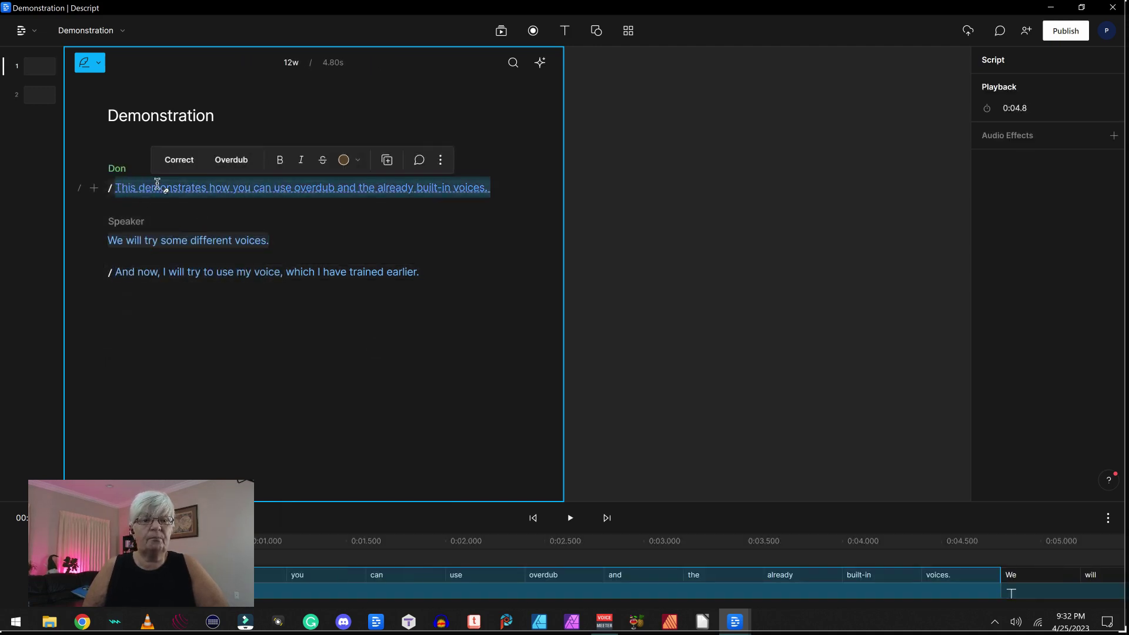
{"action": "left_click", "coordinate": [230, 160]}
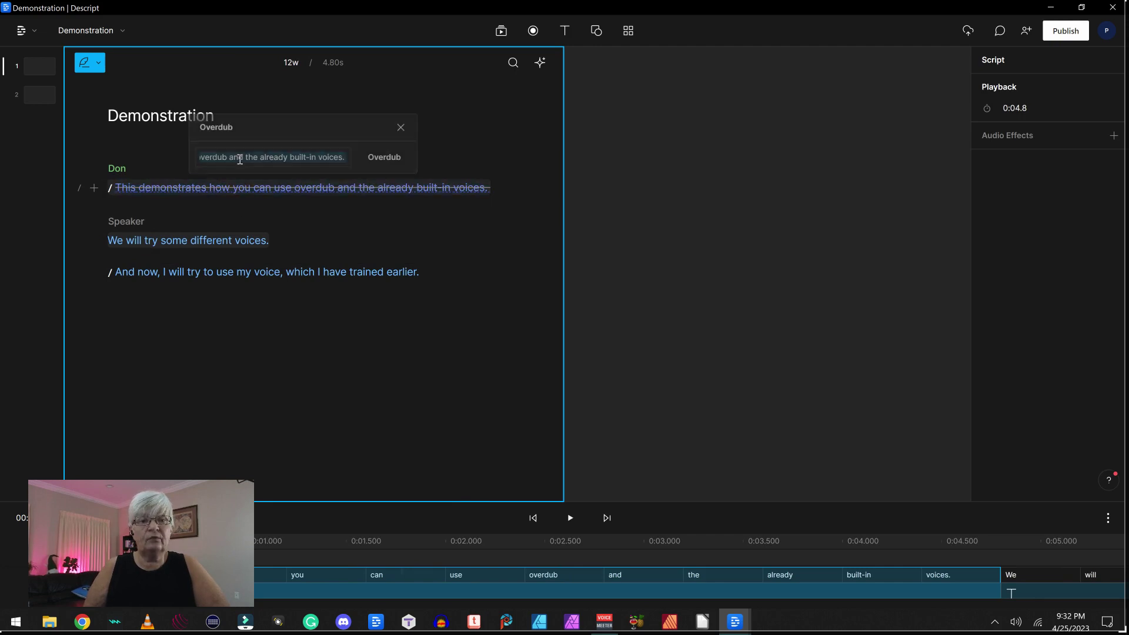
{"action": "left_click", "coordinate": [385, 158]}
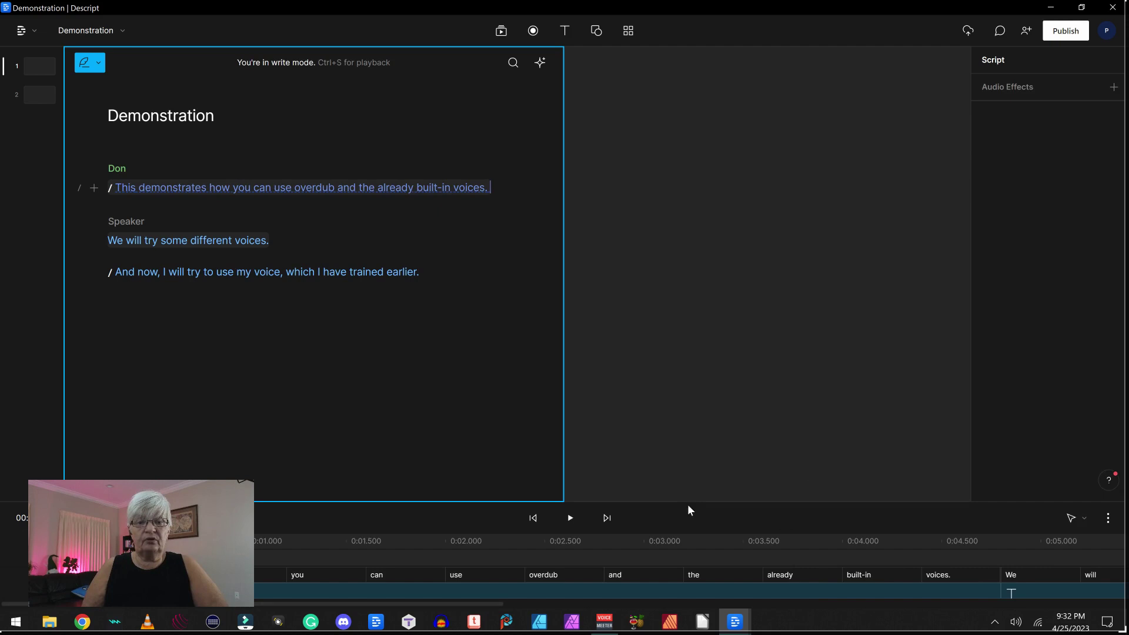
Step: Assign the stock voice Emily to "We will try some different voices." and overdub that sentence
{"action": "left_click_drag", "start_coordinate": [676, 501], "coordinate": [653, 302]}
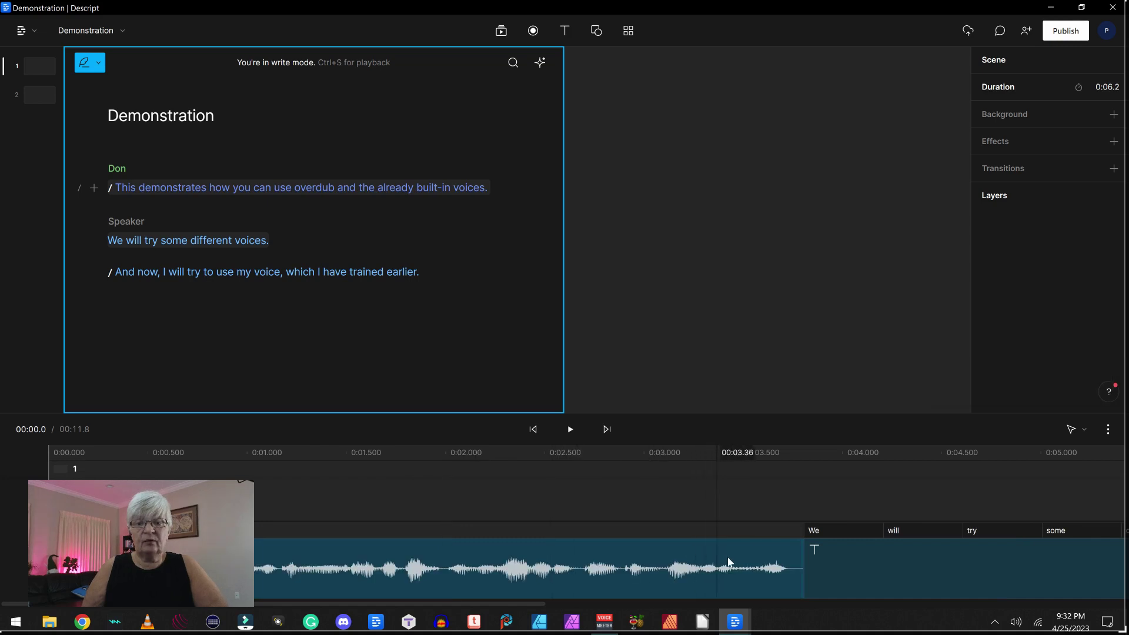
{"action": "left_click", "coordinate": [142, 224]}
{"action": "mouse_move", "coordinate": [272, 390]}
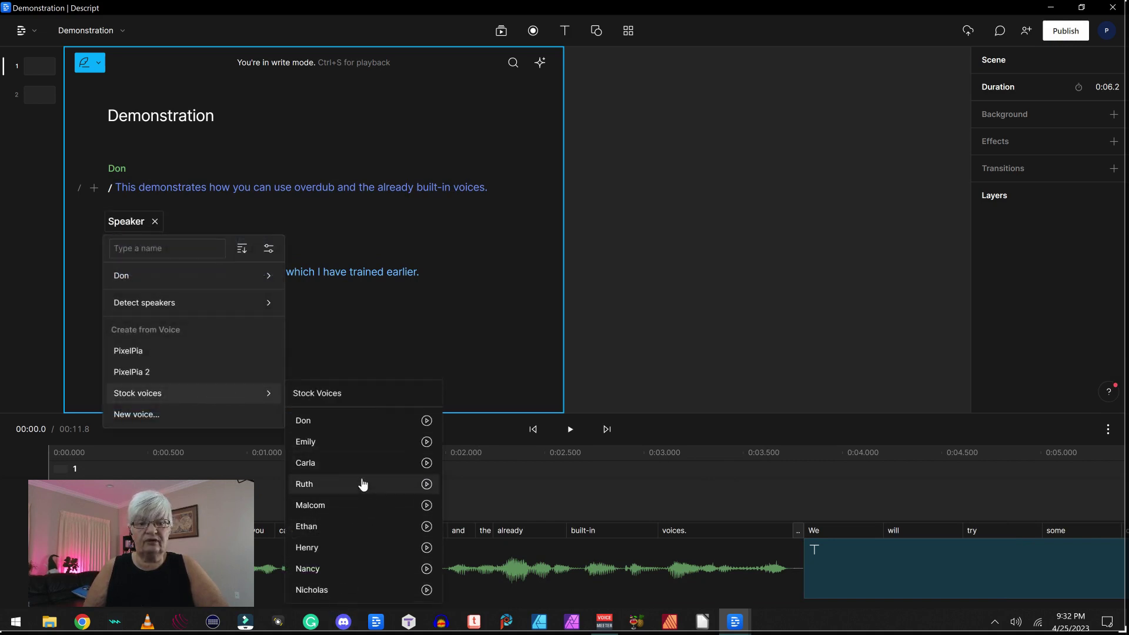
{"action": "left_click", "coordinate": [355, 446]}
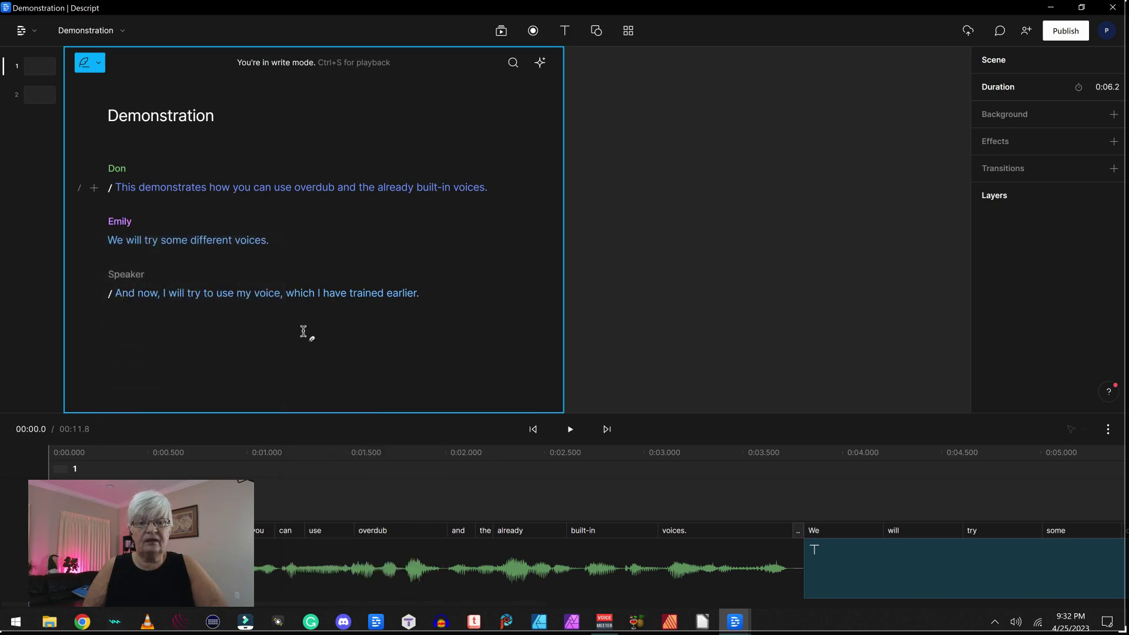
{"action": "left_click_drag", "start_coordinate": [282, 242], "coordinate": [107, 241]}
{"action": "left_click", "coordinate": [121, 214]}
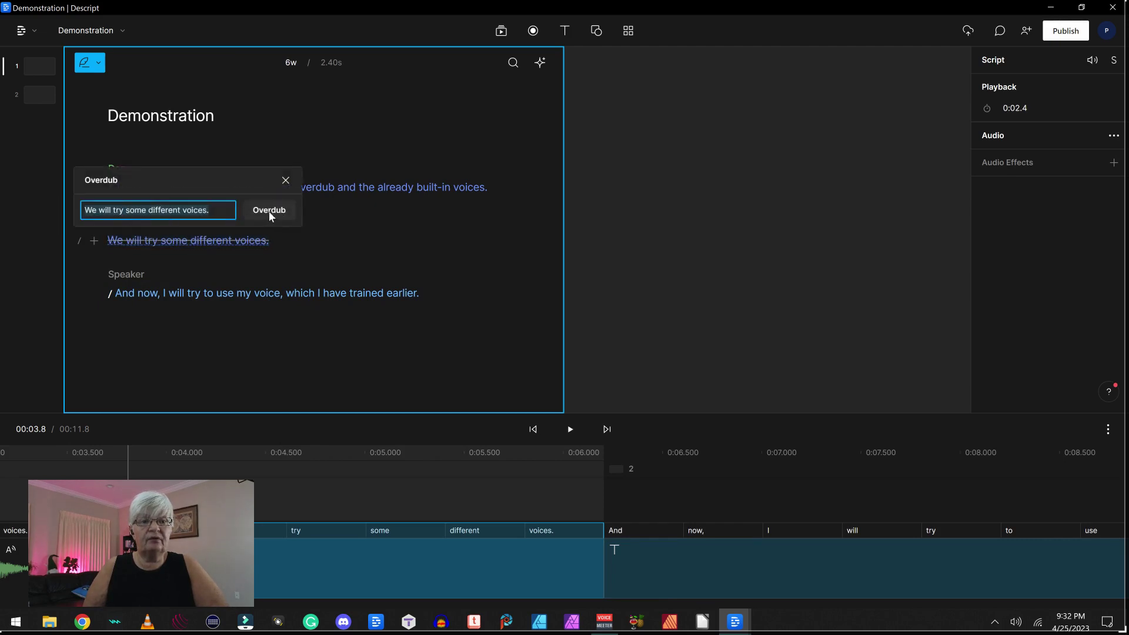
{"action": "left_click", "coordinate": [269, 212]}
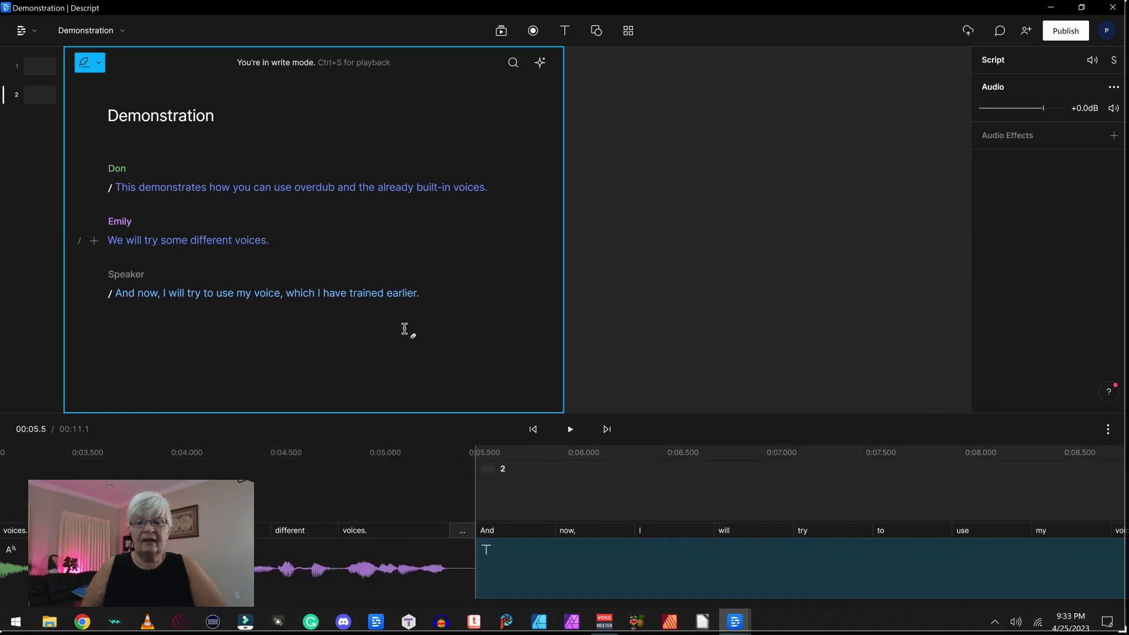
Step: Assign the PixelPia 2 voice to the last sentence, "And now, I will try to use my voice, which I have trained earlier."
{"action": "left_click", "coordinate": [434, 300]}
{"action": "left_click_drag", "start_coordinate": [433, 295], "coordinate": [366, 300]}
{"action": "left_click", "coordinate": [143, 320]}
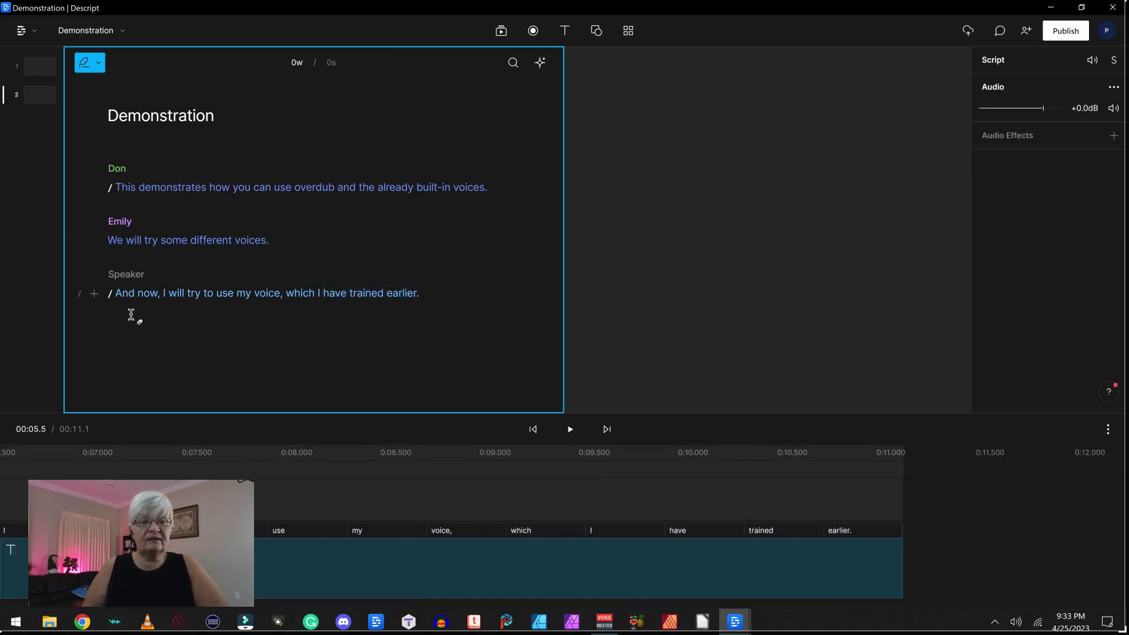
{"action": "triple_click", "coordinate": [116, 300]}
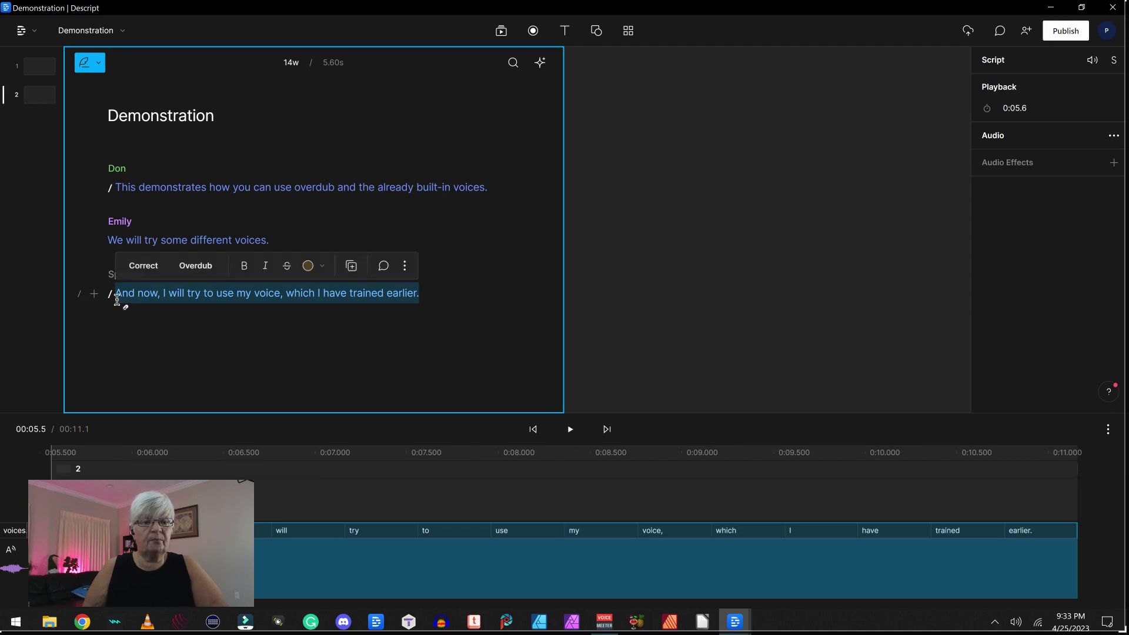
{"action": "mouse_move", "coordinate": [115, 278]}
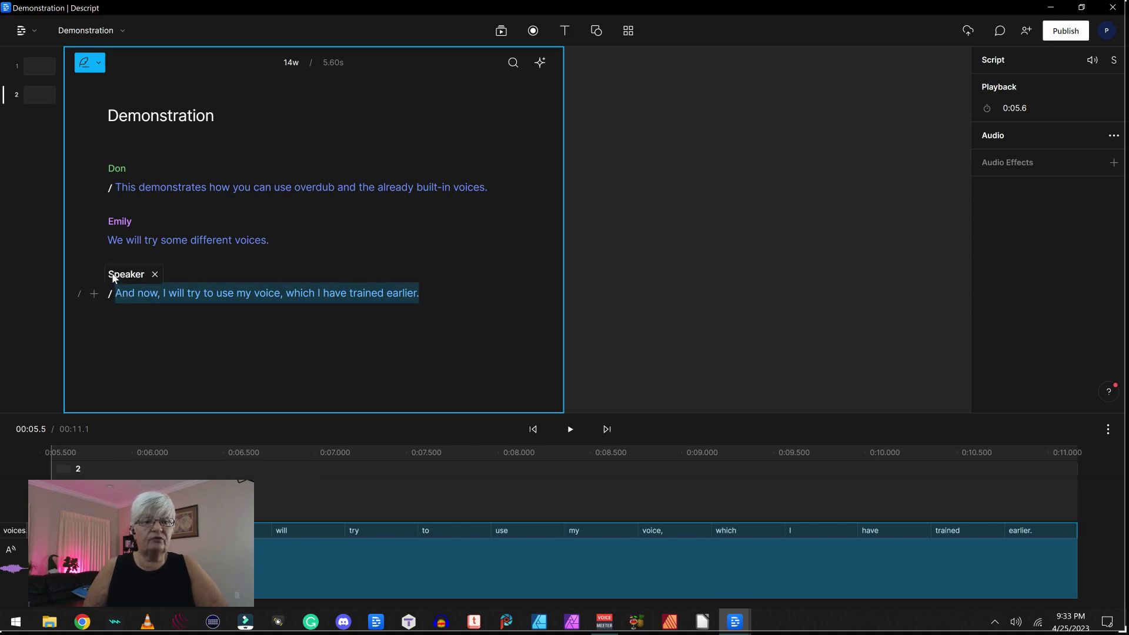
{"action": "left_click", "coordinate": [140, 277]}
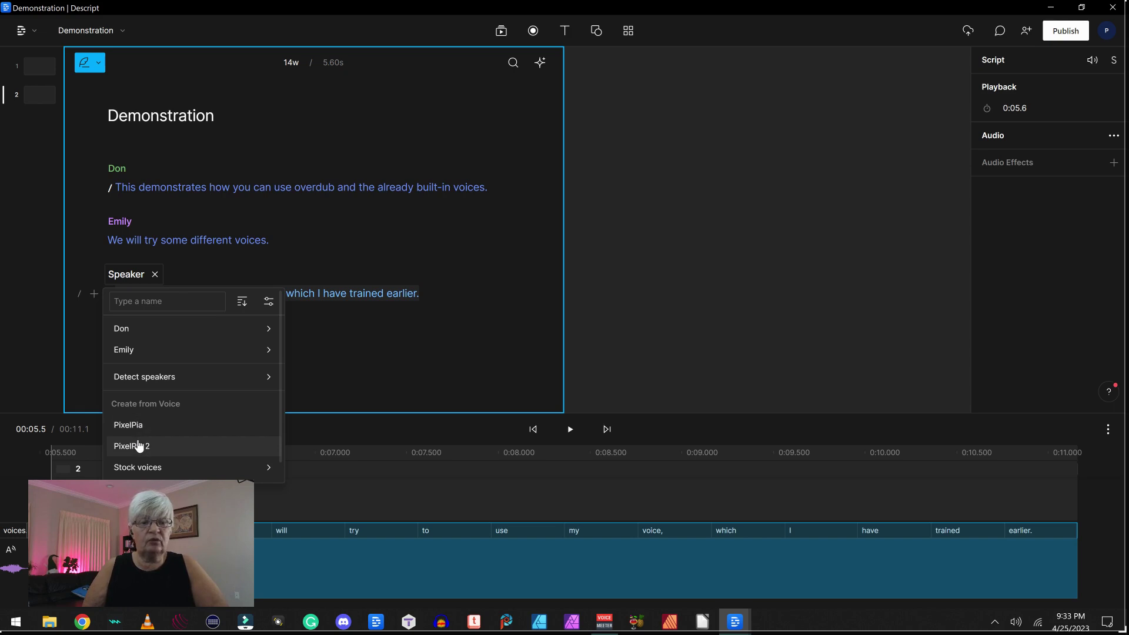
{"action": "left_click", "coordinate": [156, 447]}
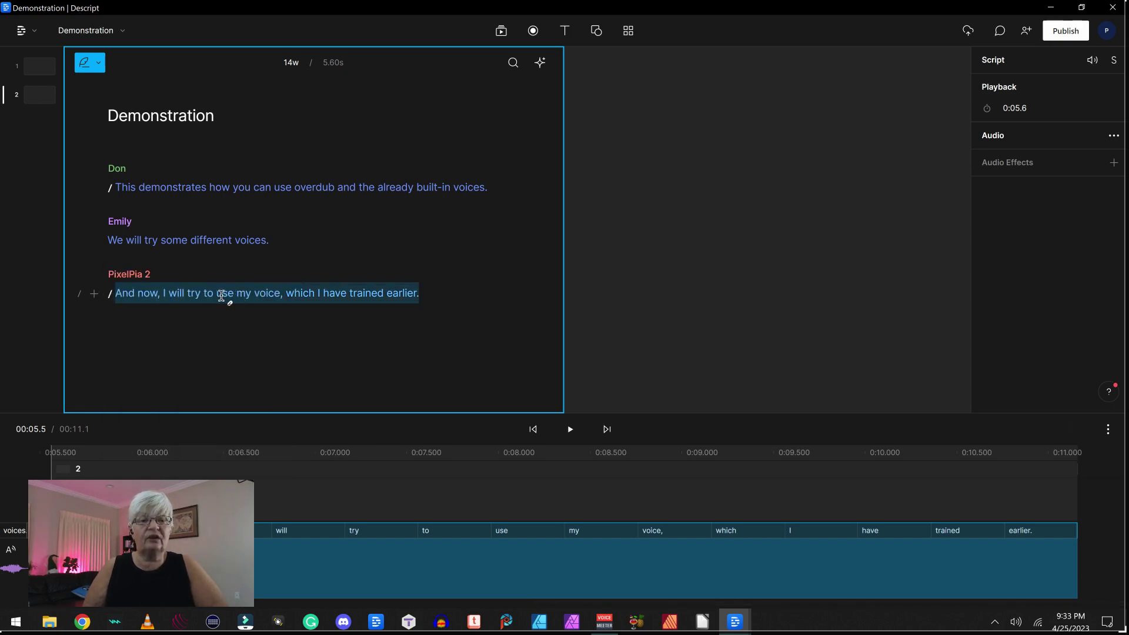
Step: Overdub the last sentence with its assigned voice and play the whole script from the first sentence
{"action": "right_click", "coordinate": [221, 295]}
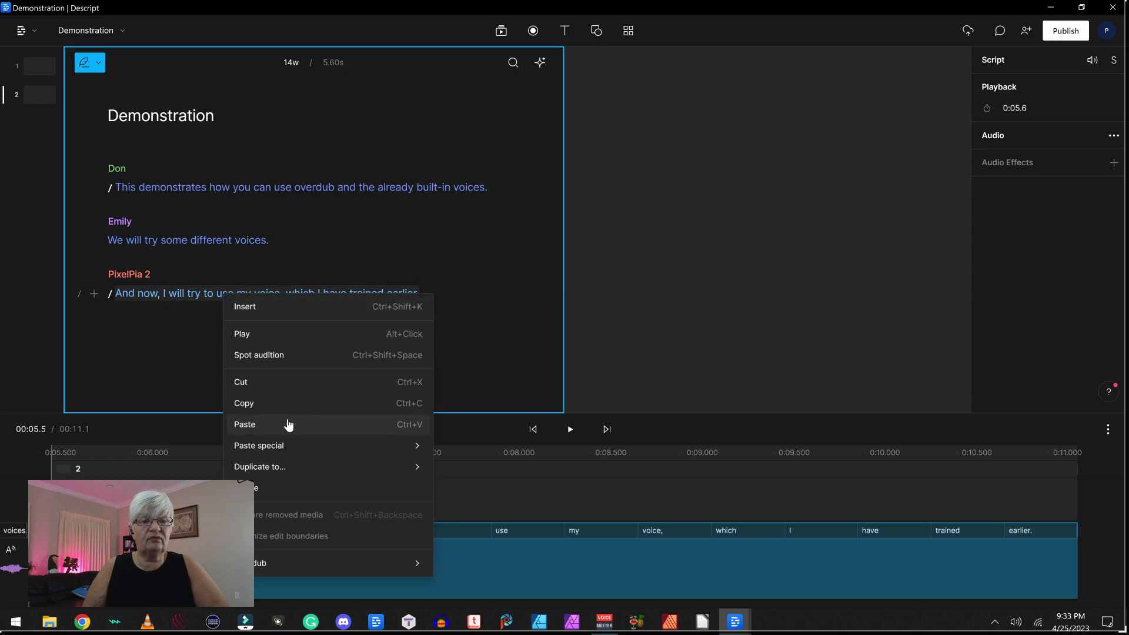
{"action": "left_click", "coordinate": [497, 254]}
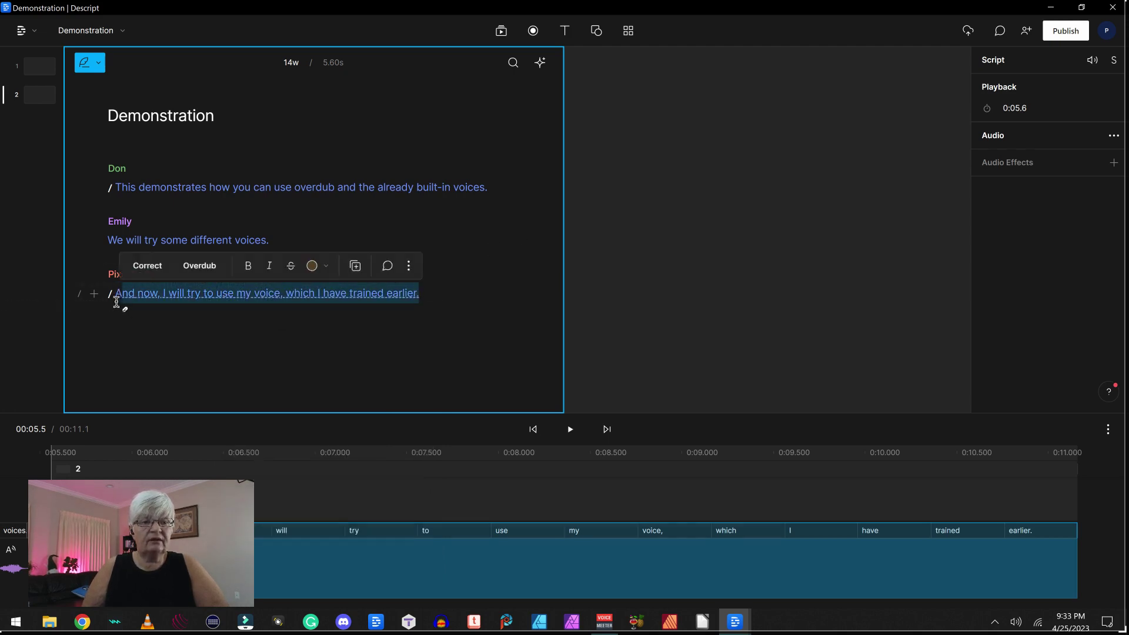
{"action": "left_click", "coordinate": [199, 262]}
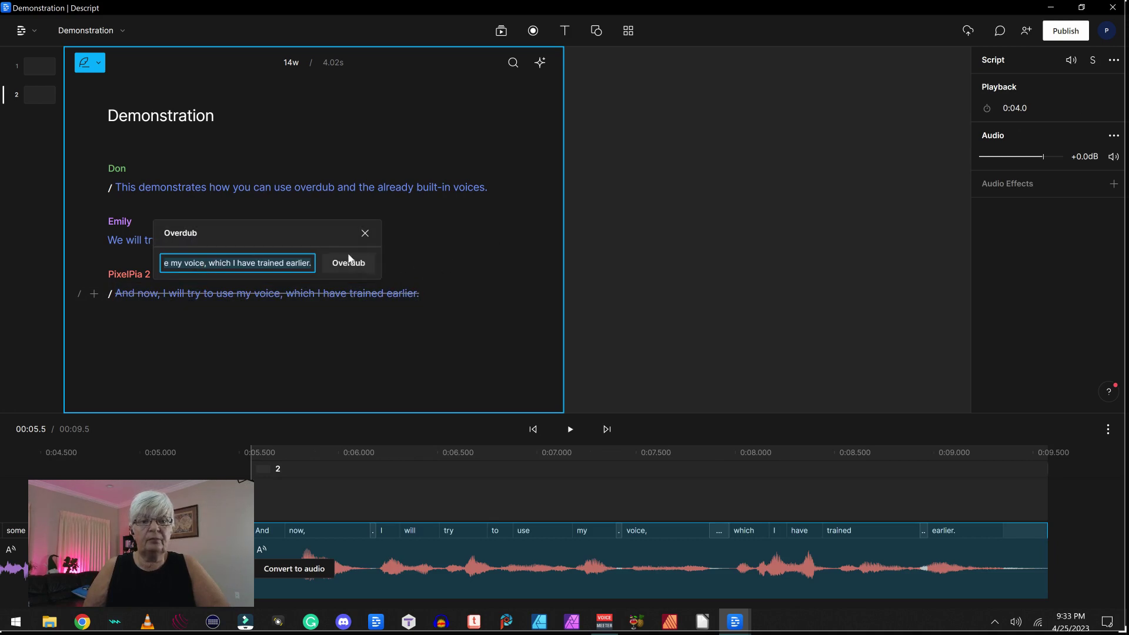
{"action": "left_click", "coordinate": [352, 263]}
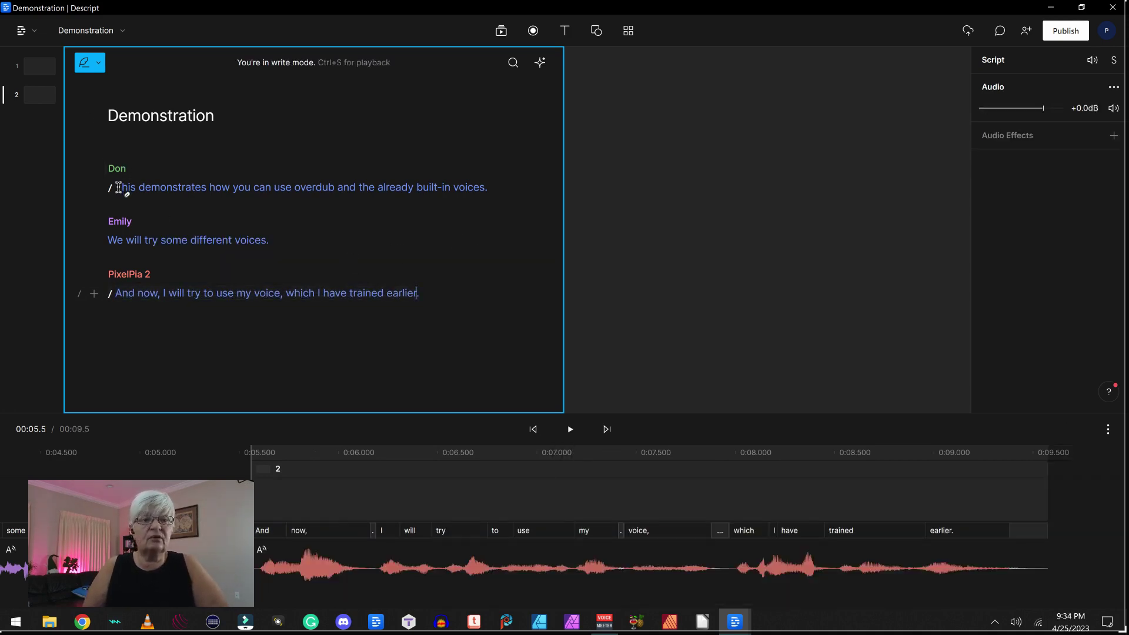
{"action": "left_click", "coordinate": [118, 187]}
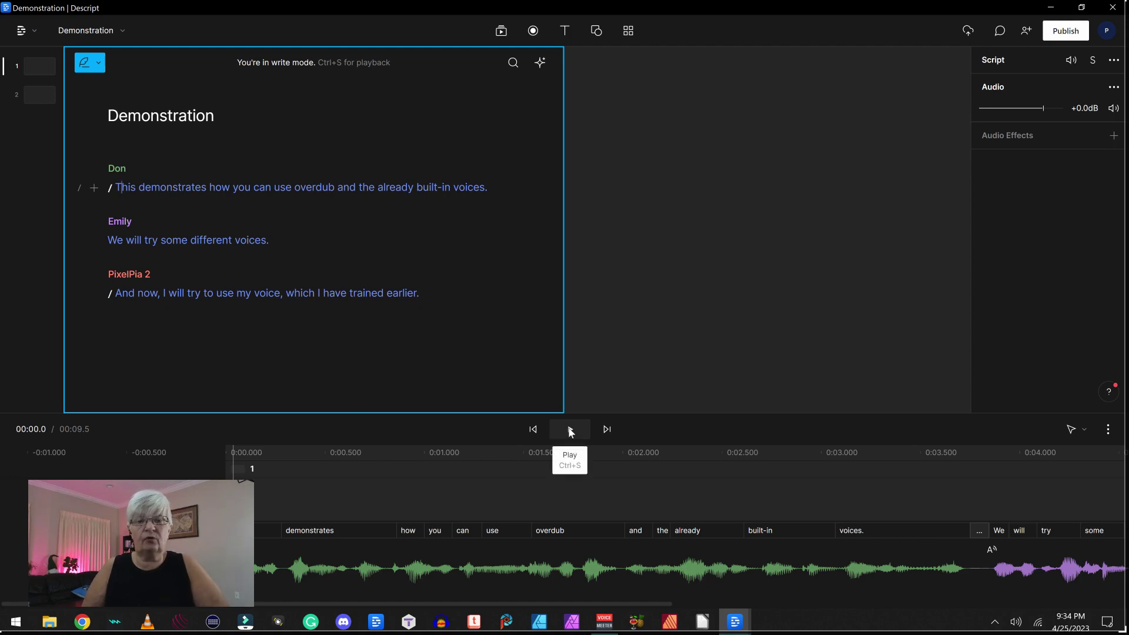
{"action": "left_click", "coordinate": [570, 431]}
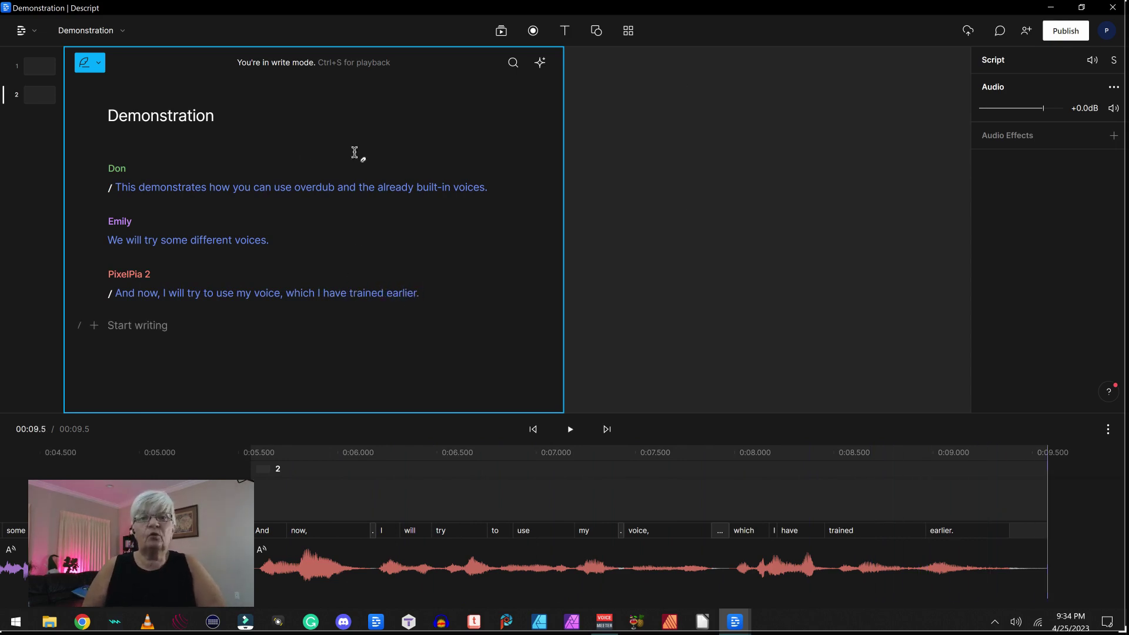
Step: Add the stock video of the lying brown camel to scene 1 and the "happy" green frog GIPHY sticker to scene 2
{"action": "left_click", "coordinate": [501, 31]}
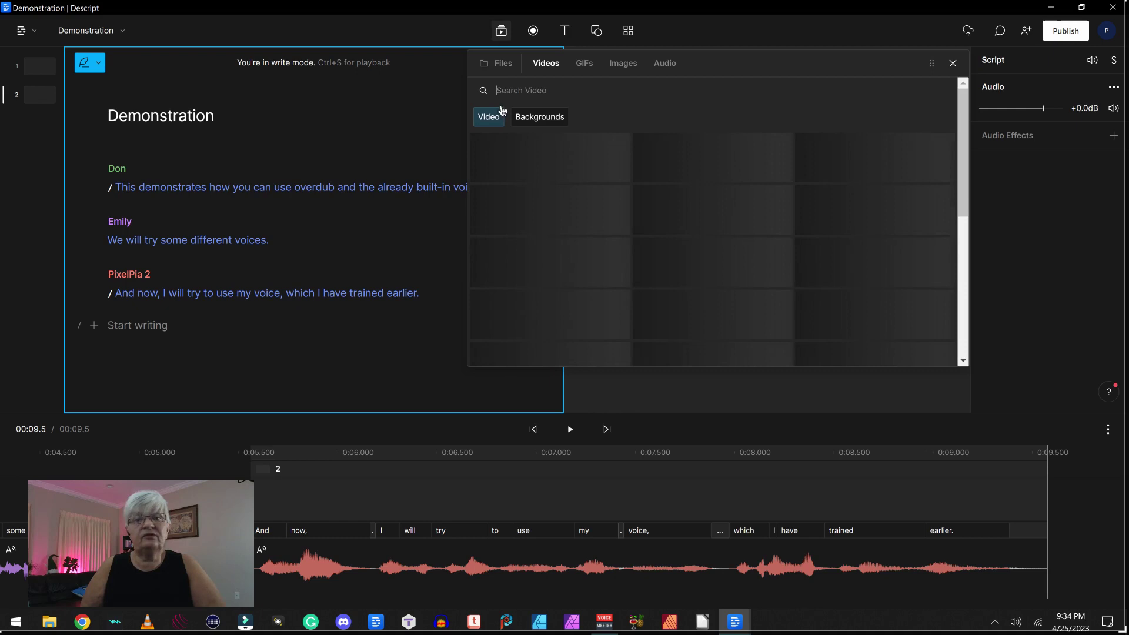
{"action": "left_click_drag", "start_coordinate": [575, 187], "coordinate": [449, 191]}
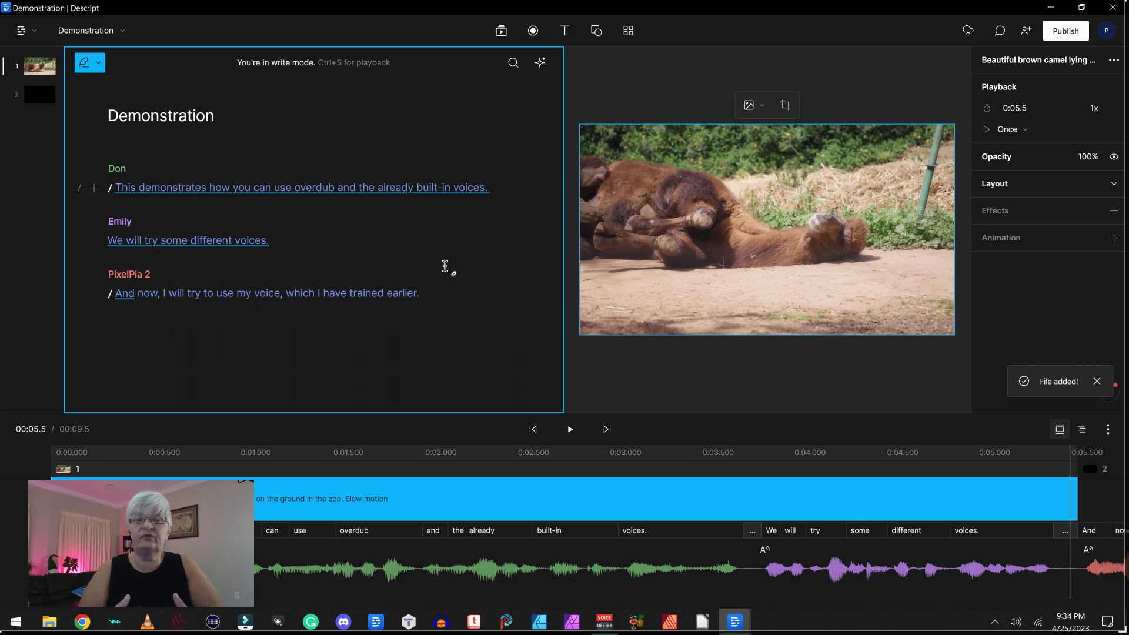
{"action": "left_click", "coordinate": [500, 32]}
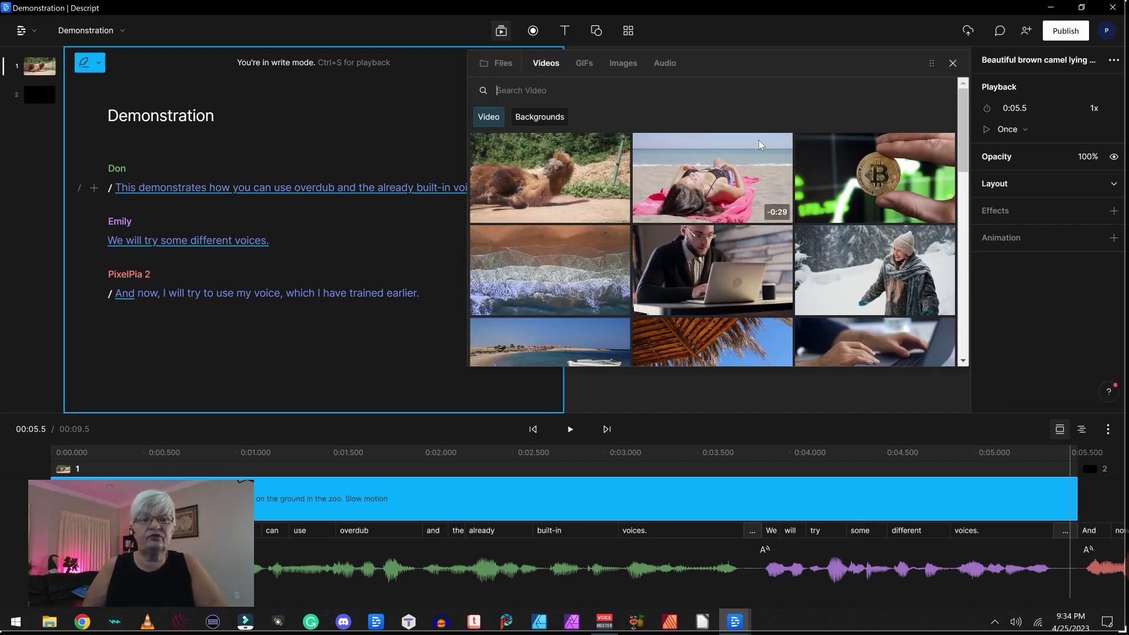
{"action": "left_click", "coordinate": [584, 63]}
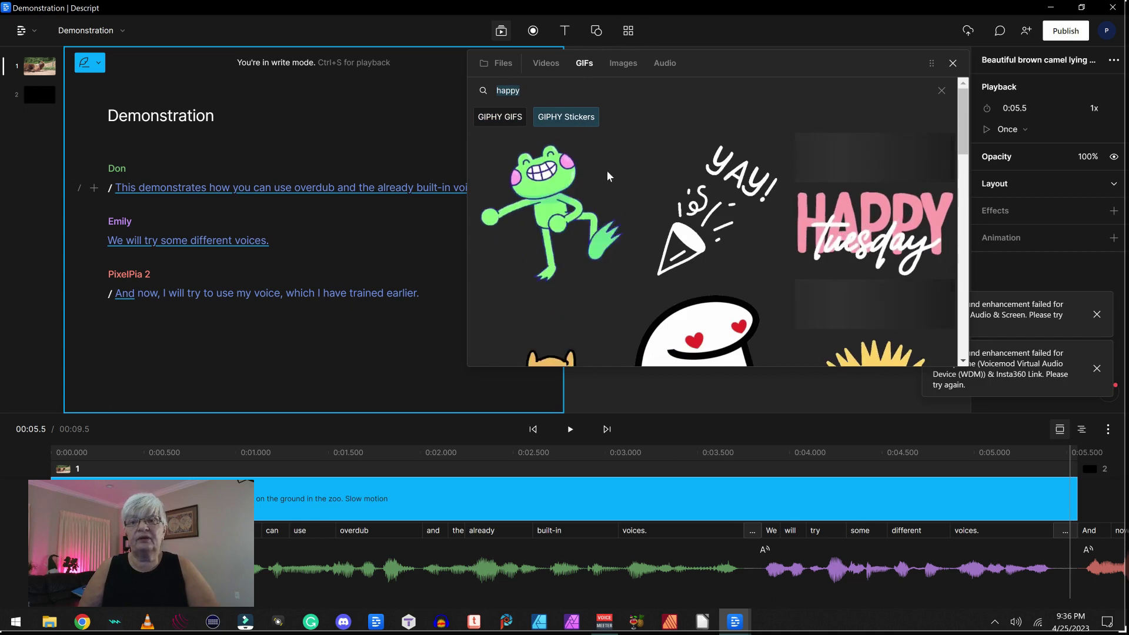
{"action": "key", "text": "Escape"}
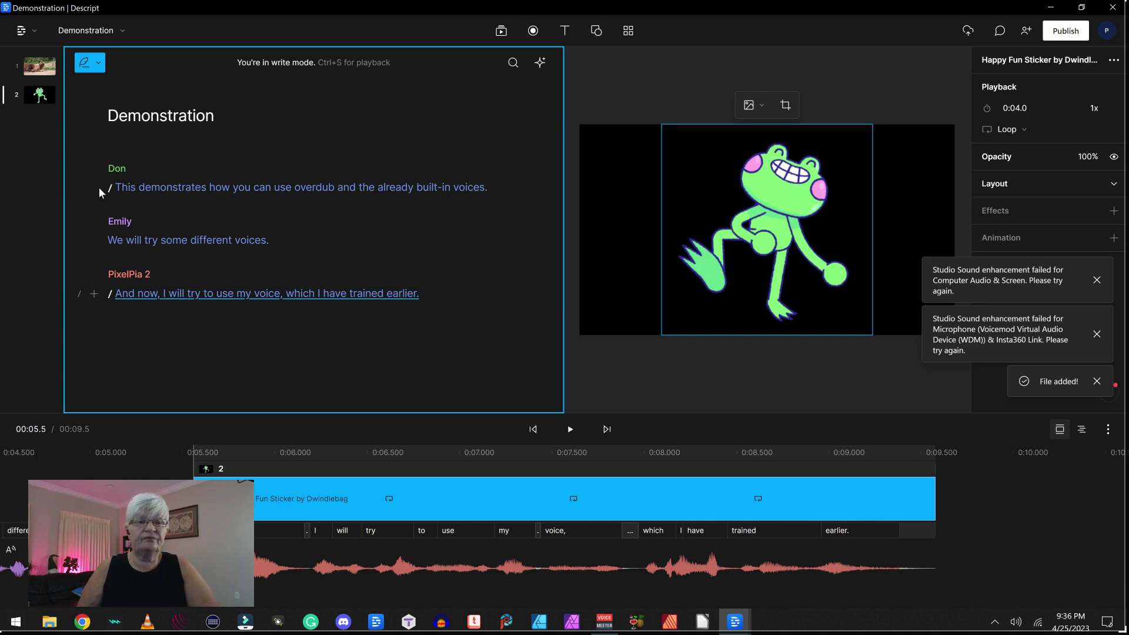
Step: Play the composition from the start of scene 1 to preview the voices together with the added visuals
{"action": "left_click", "coordinate": [116, 187]}
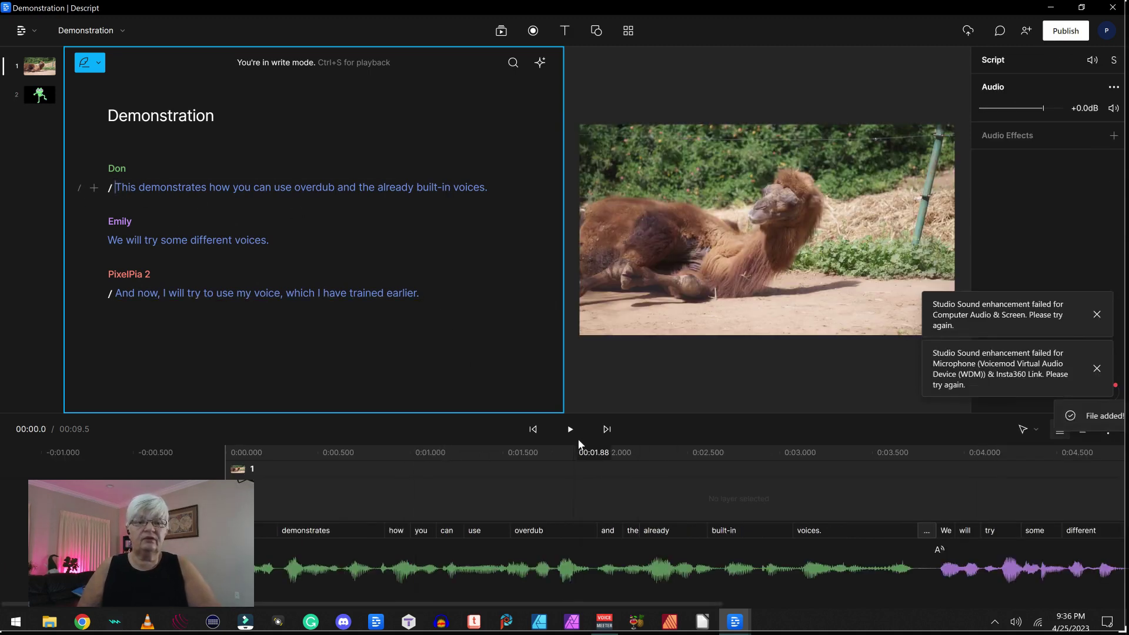
{"action": "left_click", "coordinate": [572, 428]}
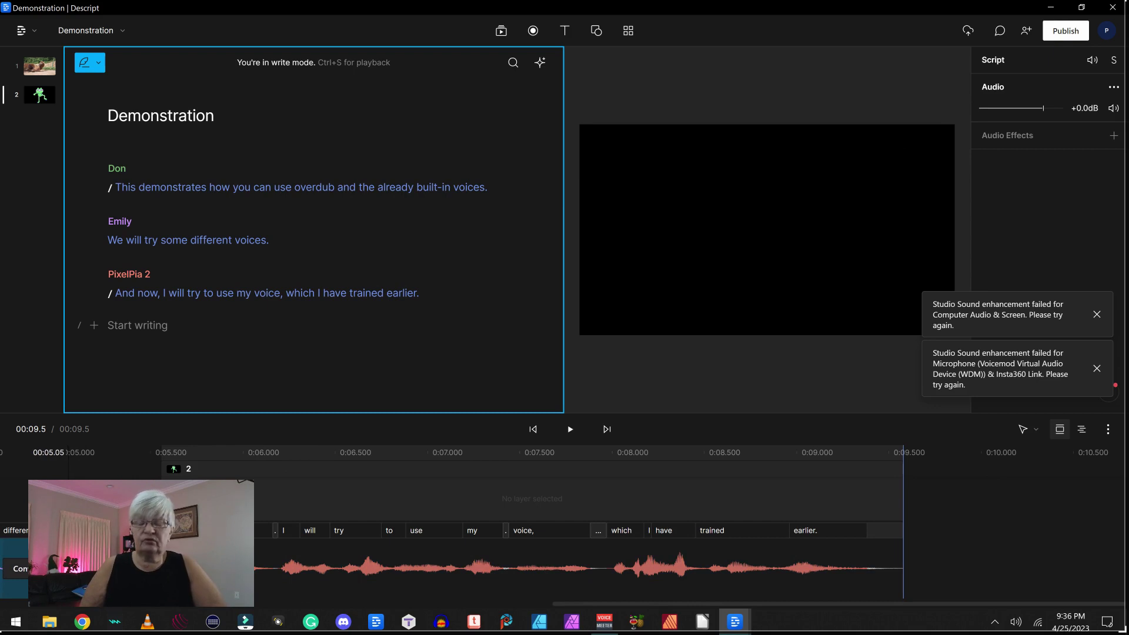
Step: Convert the Emily, Don and PixelPia 2 overdub clips on the timeline to audio
{"action": "left_click", "coordinate": [63, 559]}
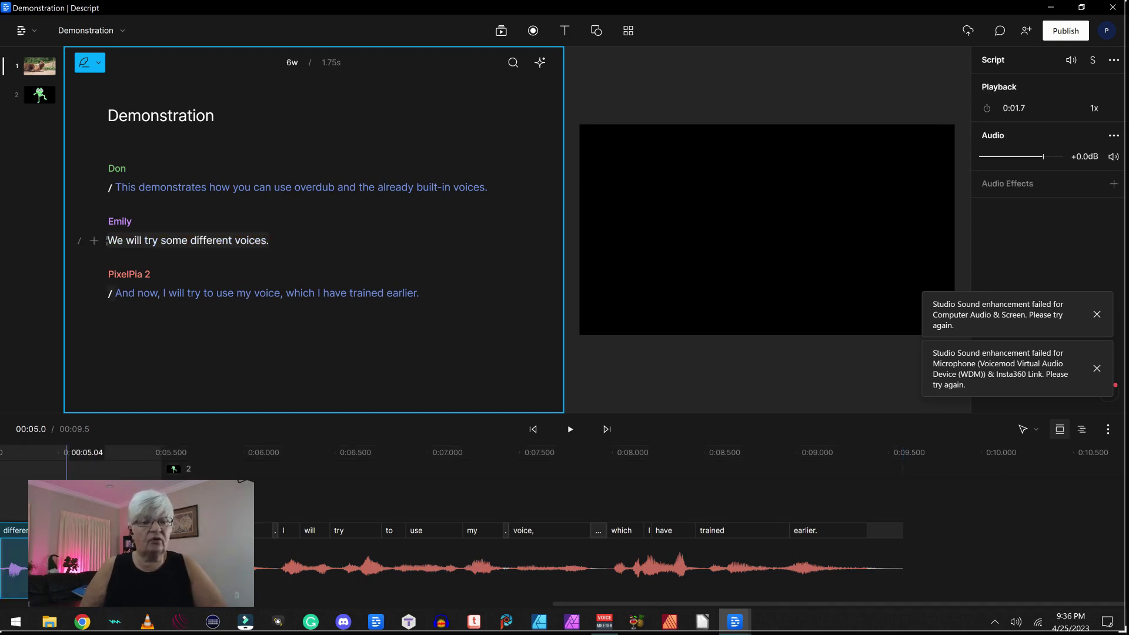
{"action": "left_click", "coordinate": [283, 574]}
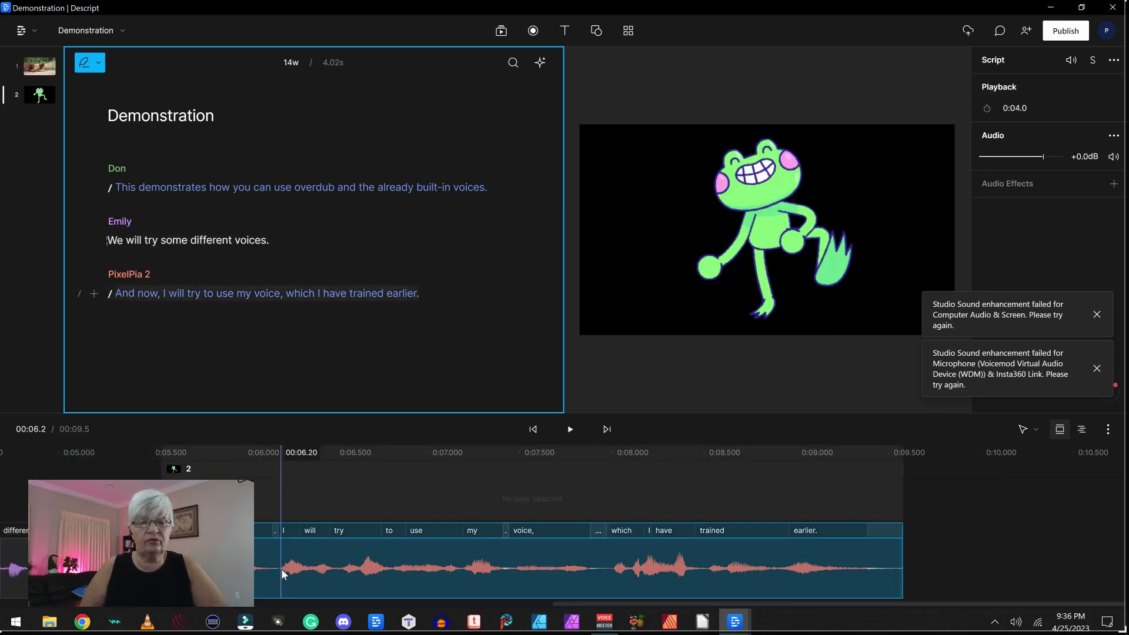
{"action": "left_click", "coordinate": [289, 572]}
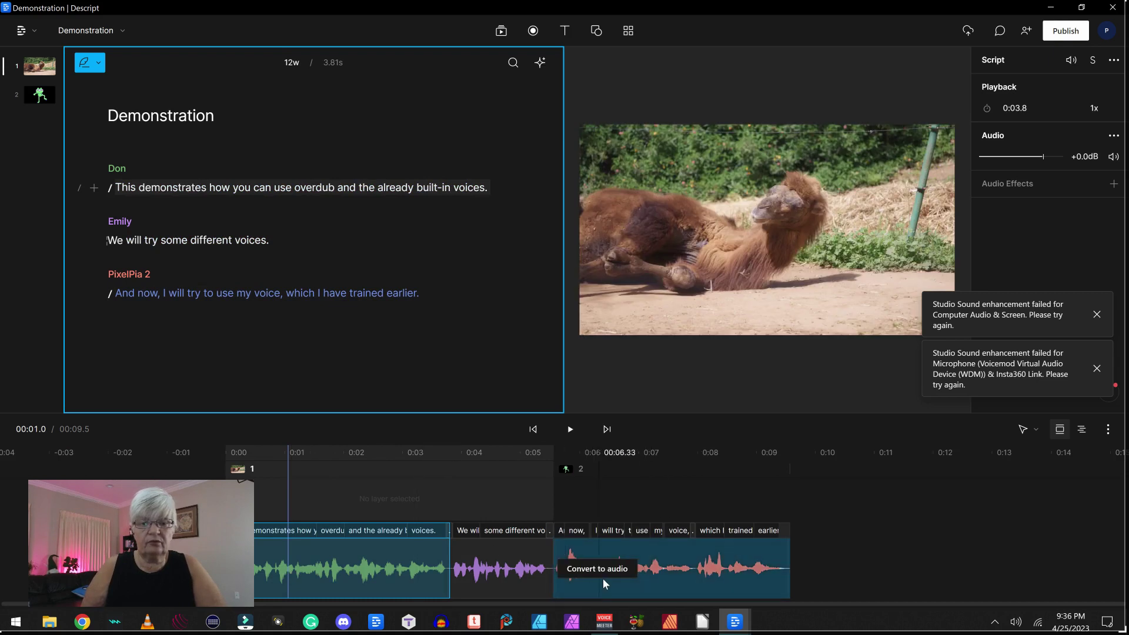
{"action": "left_click", "coordinate": [599, 573]}
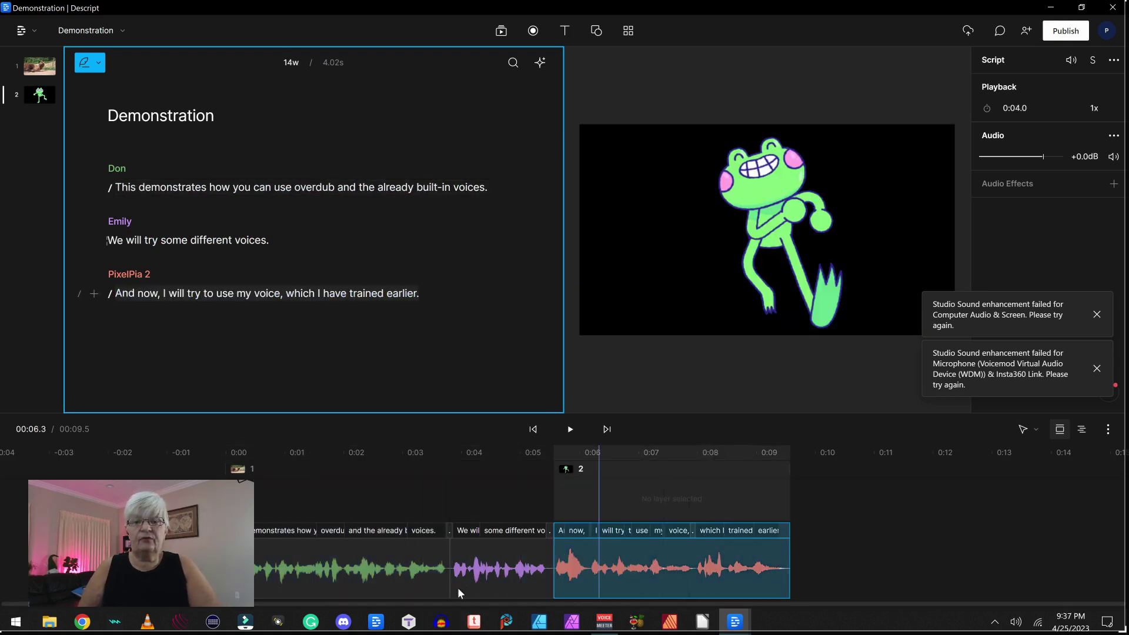
{"action": "left_click", "coordinate": [442, 497]}
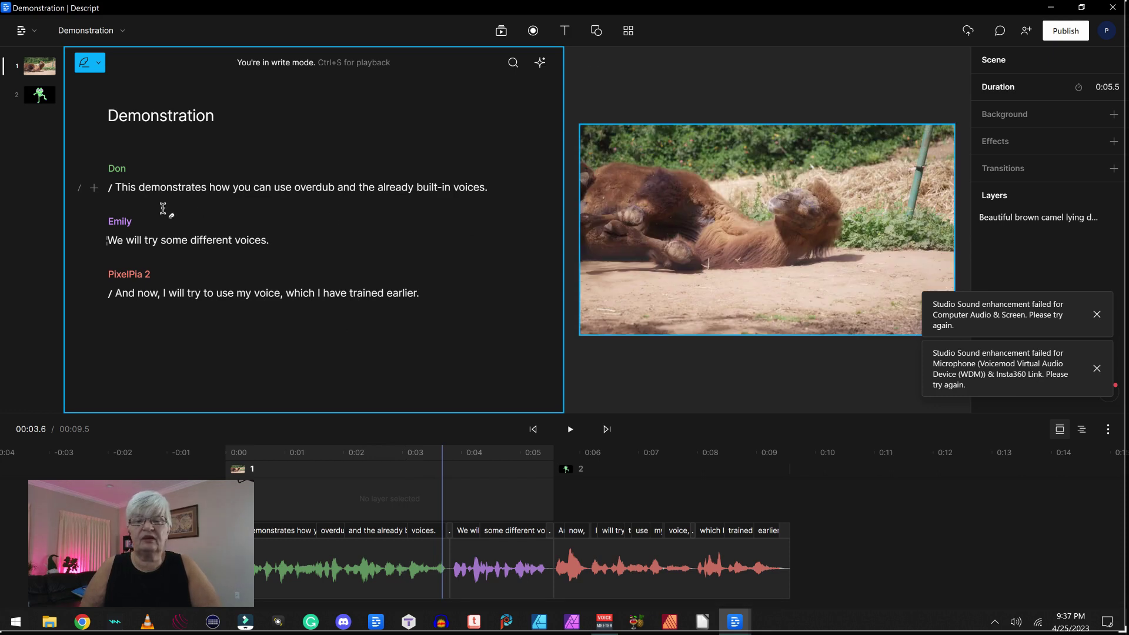
{"action": "left_click", "coordinate": [328, 201]}
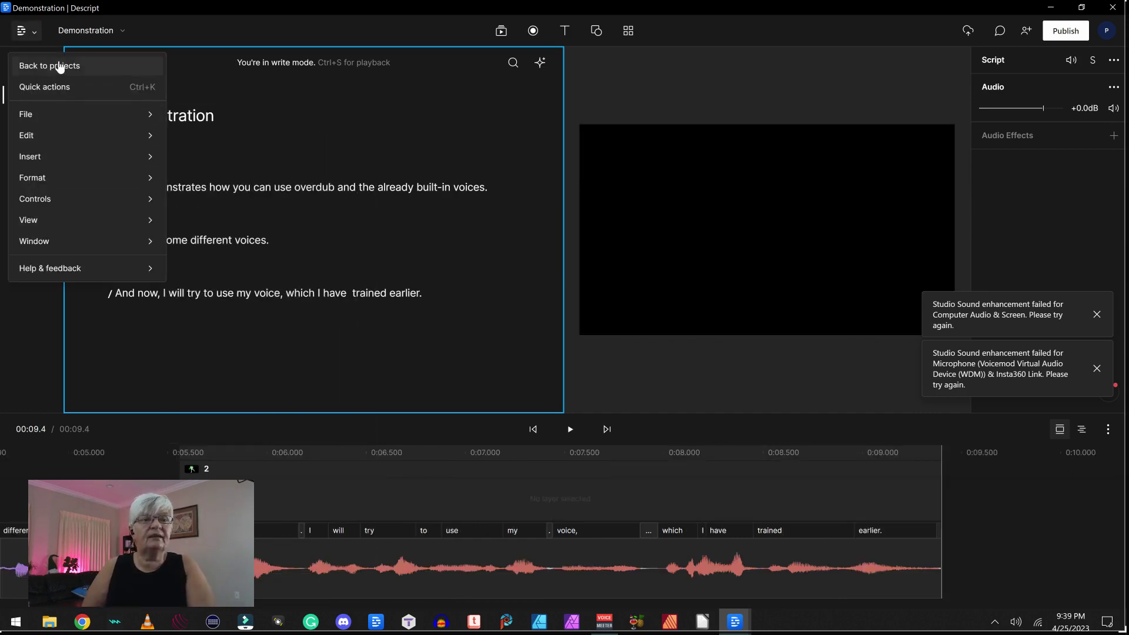
Step: Return to the projects overview and open the list of trained voices
{"action": "left_click", "coordinate": [59, 68]}
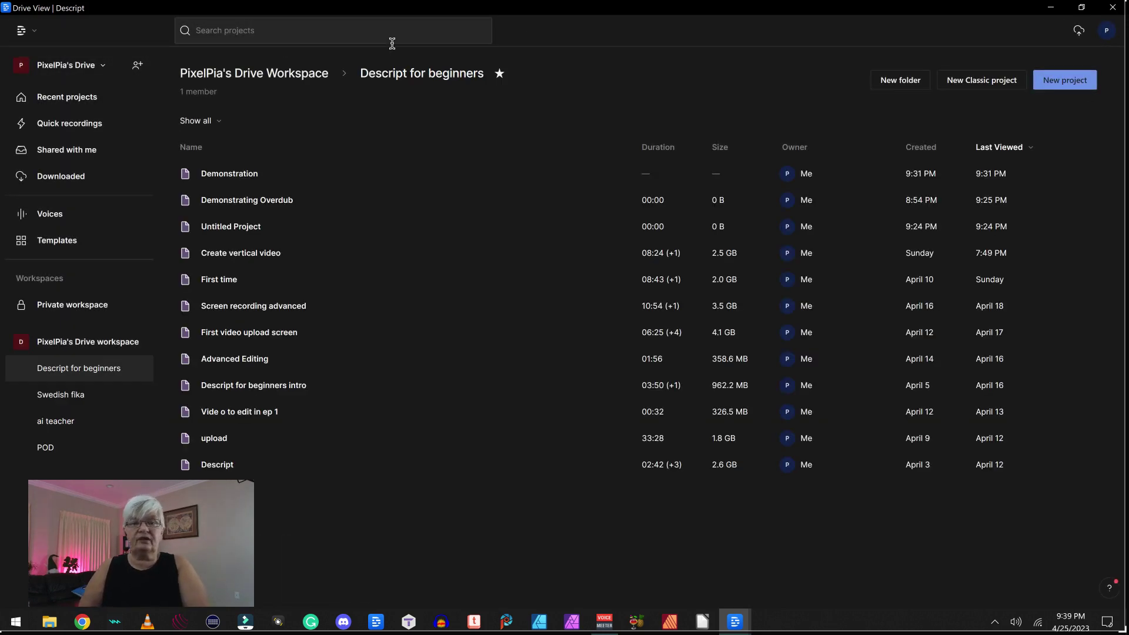
{"action": "left_click", "coordinate": [51, 219]}
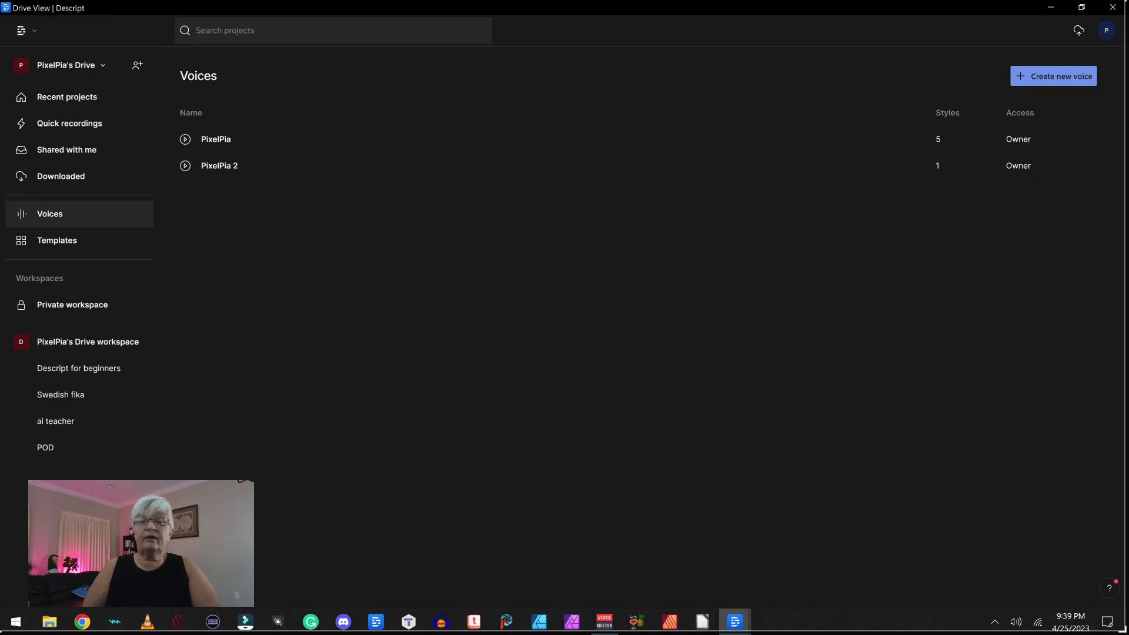
Step: Create a new Overdub voice named "PixelPia demo"
{"action": "left_click", "coordinate": [1063, 84]}
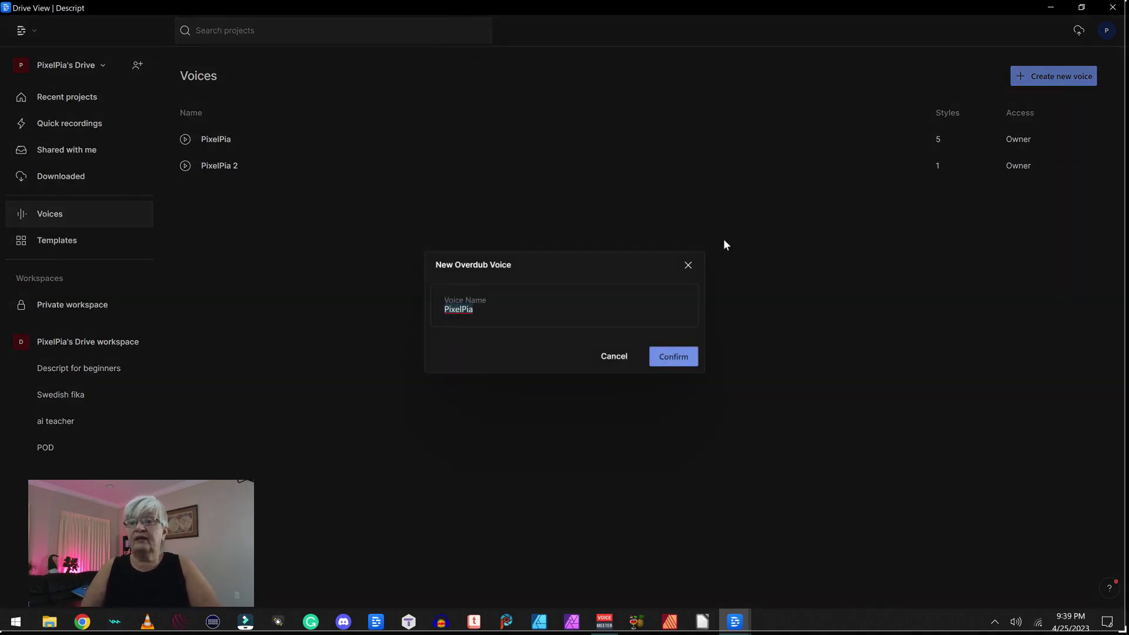
{"action": "type", "text": "demo"}
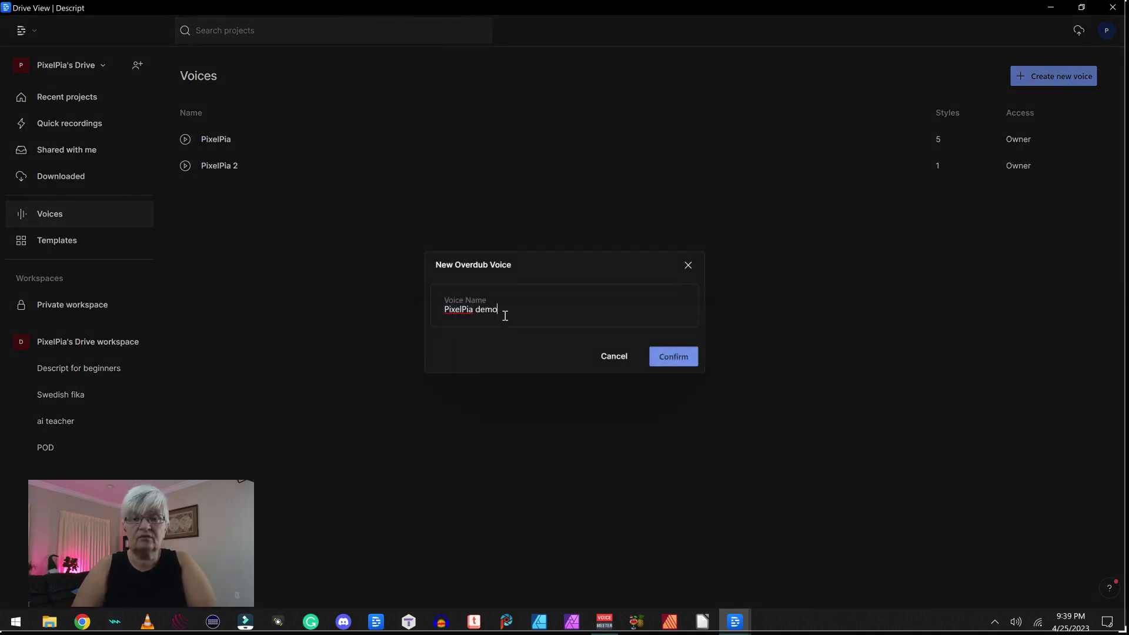
{"action": "left_click", "coordinate": [672, 355]}
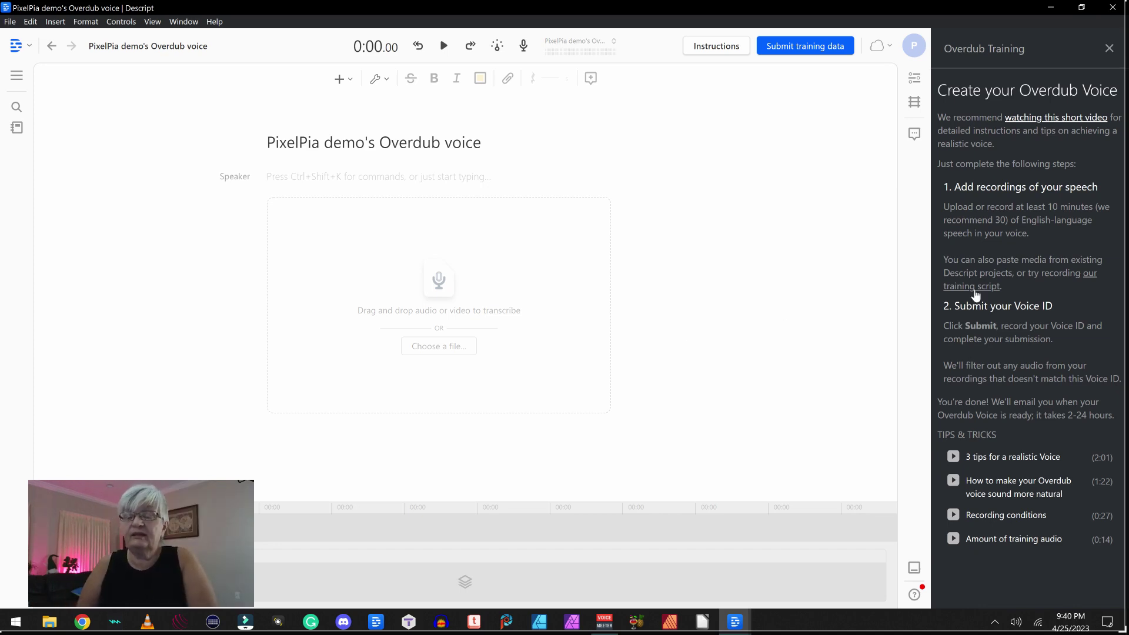
Step: Open the Overdub training script from the training instructions and read through the Main Script from Start to the 5 Minutes section
{"action": "left_click", "coordinate": [973, 288]}
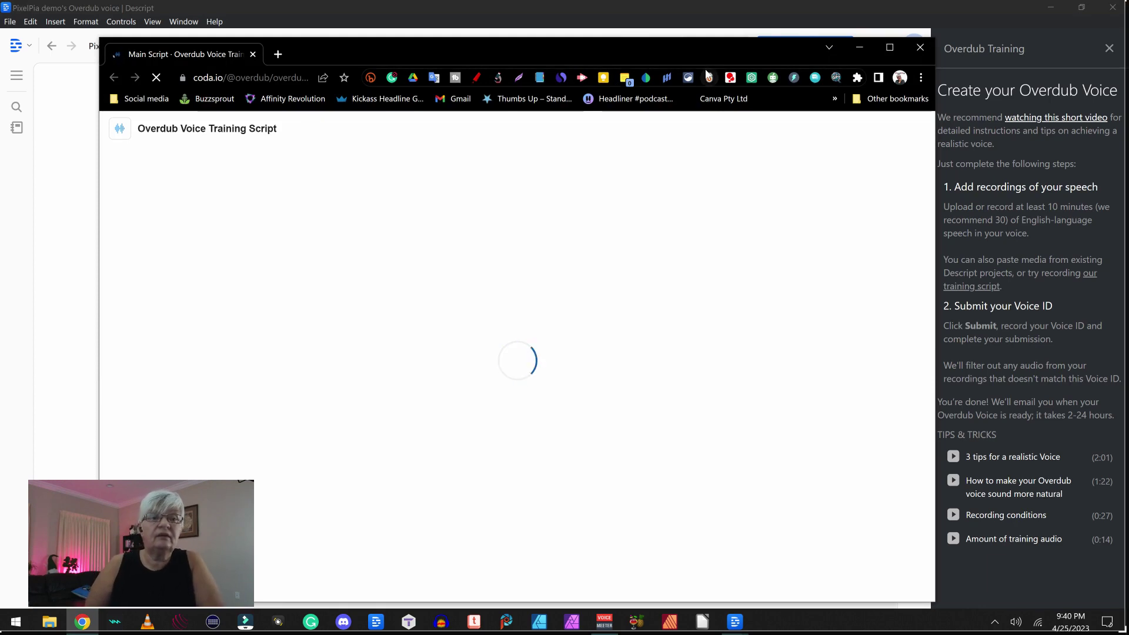
{"action": "key", "text": "super+Up"}
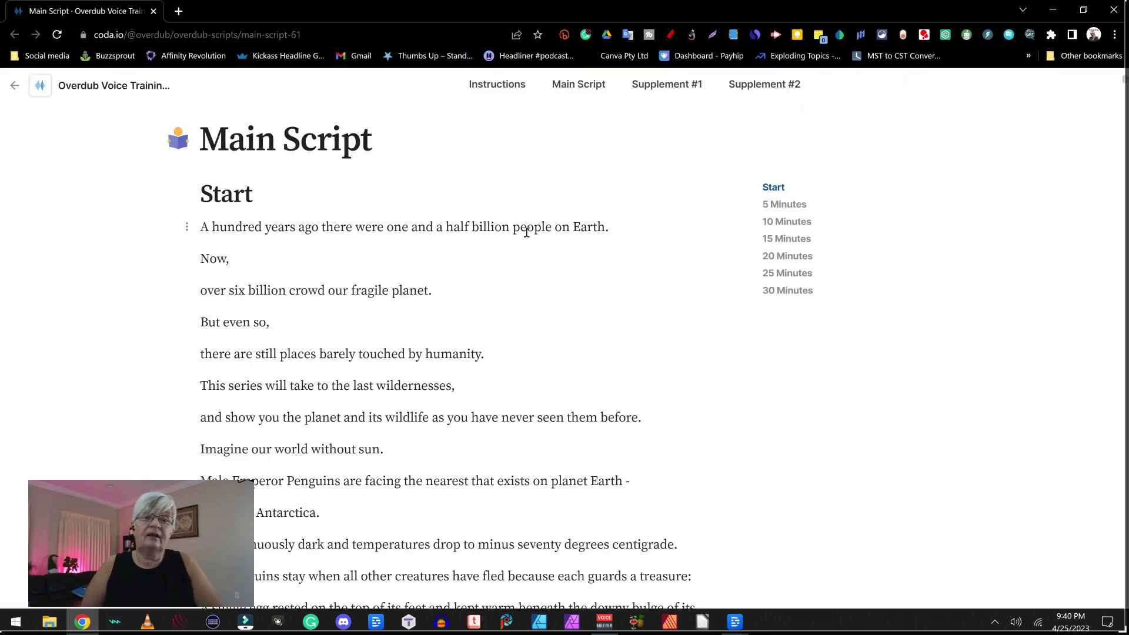
{"action": "scroll", "coordinate": [526, 232], "scroll_direction": "down", "scroll_amount": 5}
{"action": "scroll", "coordinate": [526, 232], "scroll_direction": "down", "scroll_amount": 13}
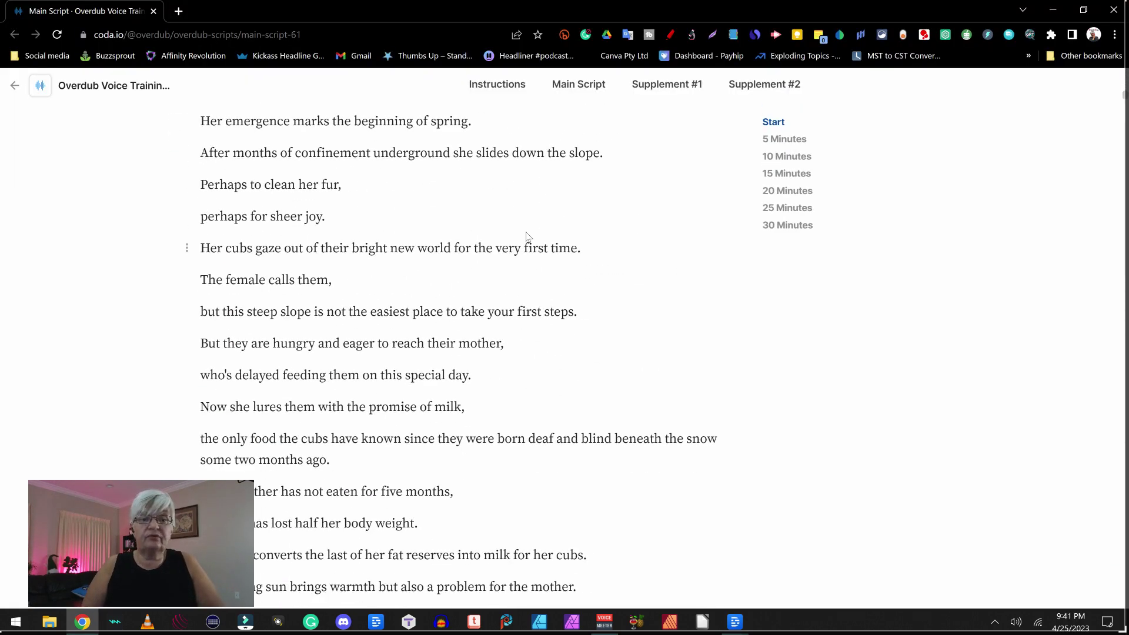
{"action": "scroll", "coordinate": [526, 232], "scroll_direction": "down", "scroll_amount": 14}
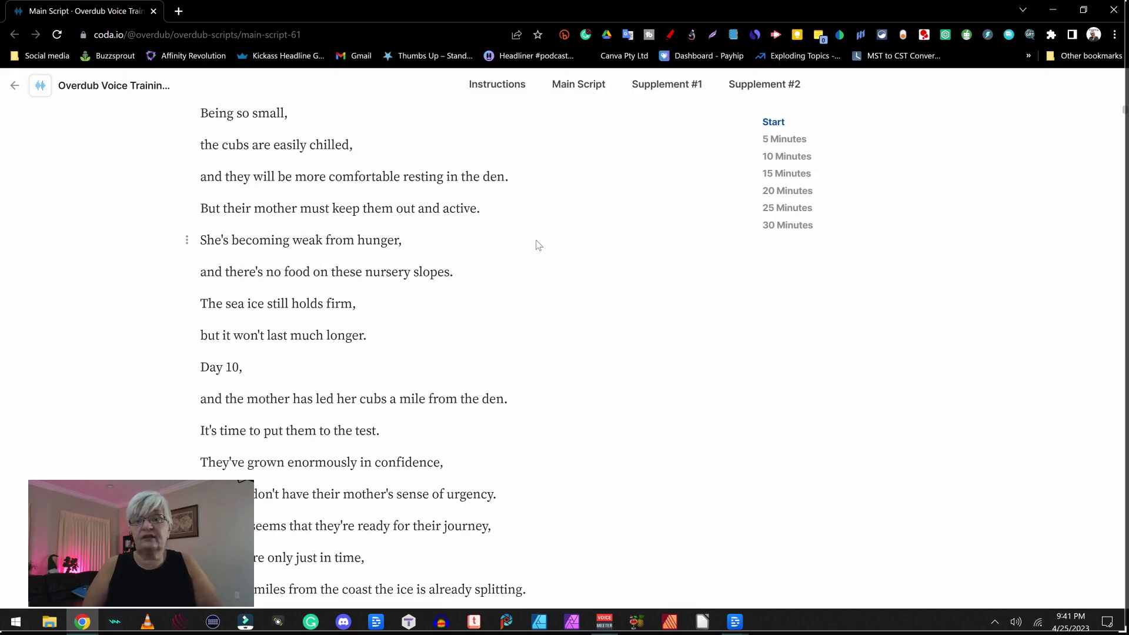
{"action": "scroll", "coordinate": [539, 246], "scroll_direction": "down", "scroll_amount": 15}
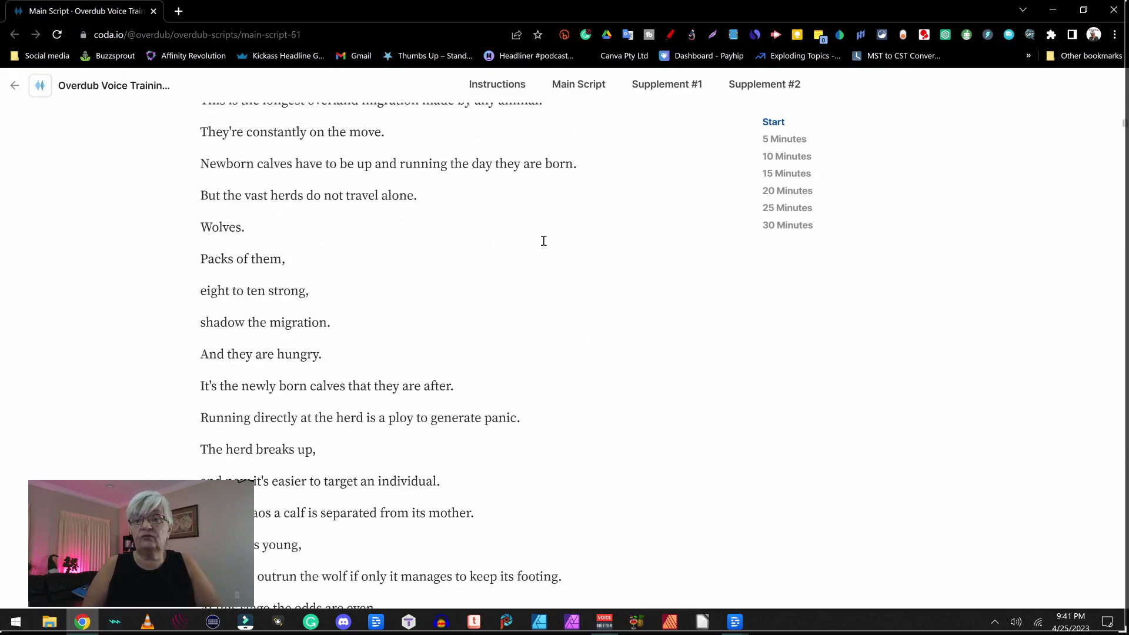
{"action": "scroll", "coordinate": [545, 246], "scroll_direction": "down", "scroll_amount": 11}
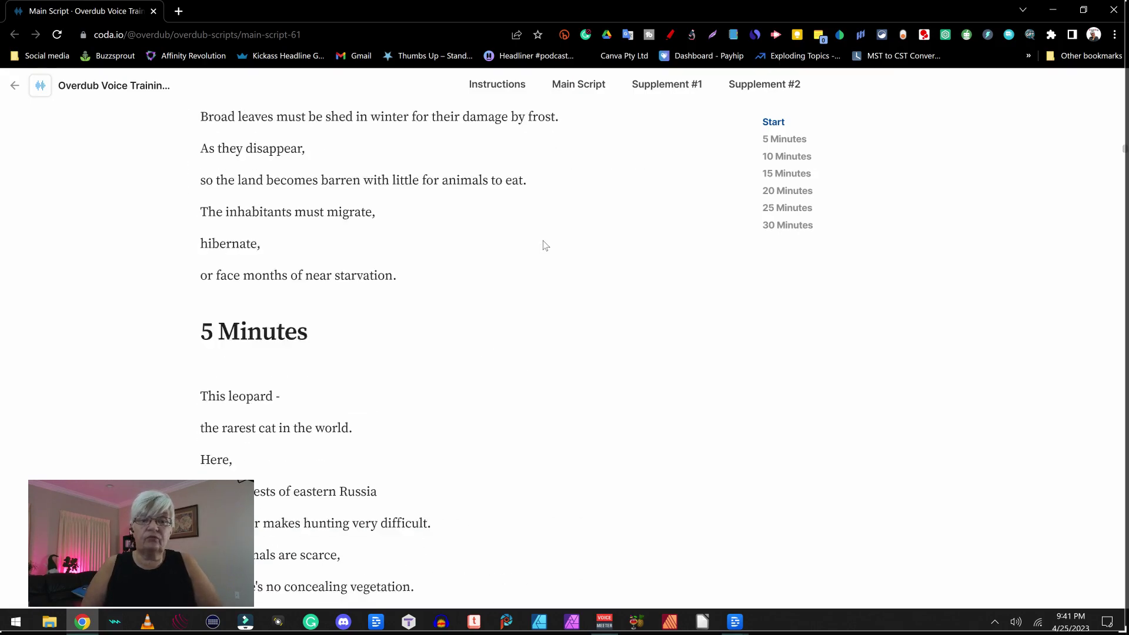
{"action": "scroll", "coordinate": [545, 245], "scroll_direction": "down", "scroll_amount": 3}
{"action": "scroll", "coordinate": [542, 245], "scroll_direction": "up", "scroll_amount": 4}
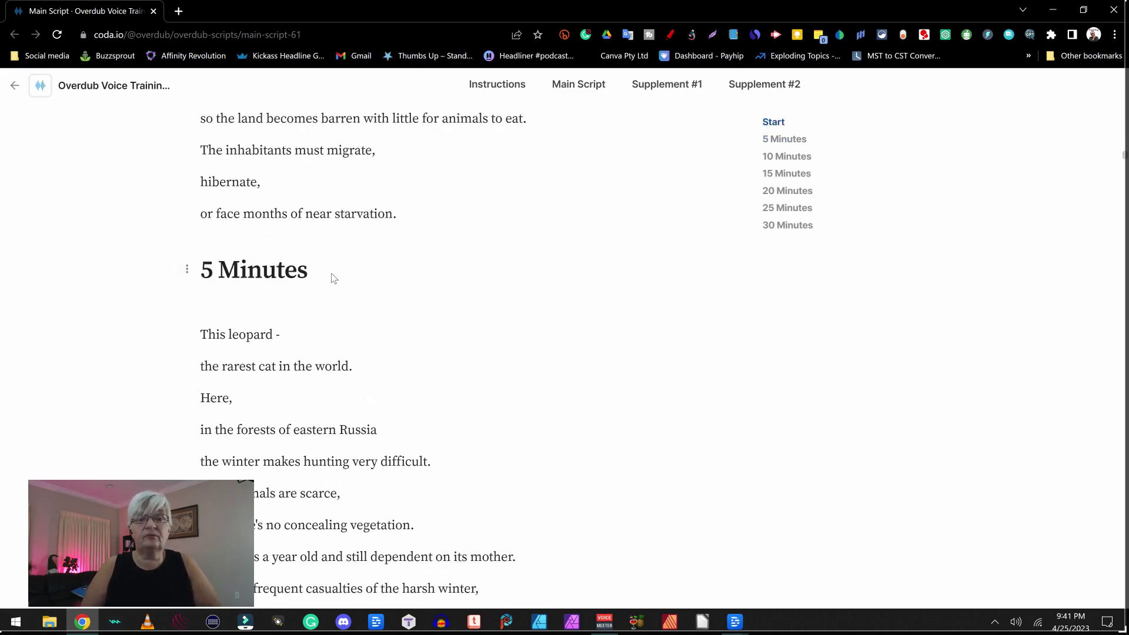
{"action": "scroll", "coordinate": [438, 251], "scroll_direction": "down", "scroll_amount": 14}
{"action": "scroll", "coordinate": [437, 251], "scroll_direction": "up", "scroll_amount": 14}
Step: Switch back to Descript and record training speech on Track 1 of the PixelPia demo voice project
{"action": "key", "text": "alt+Tab"}
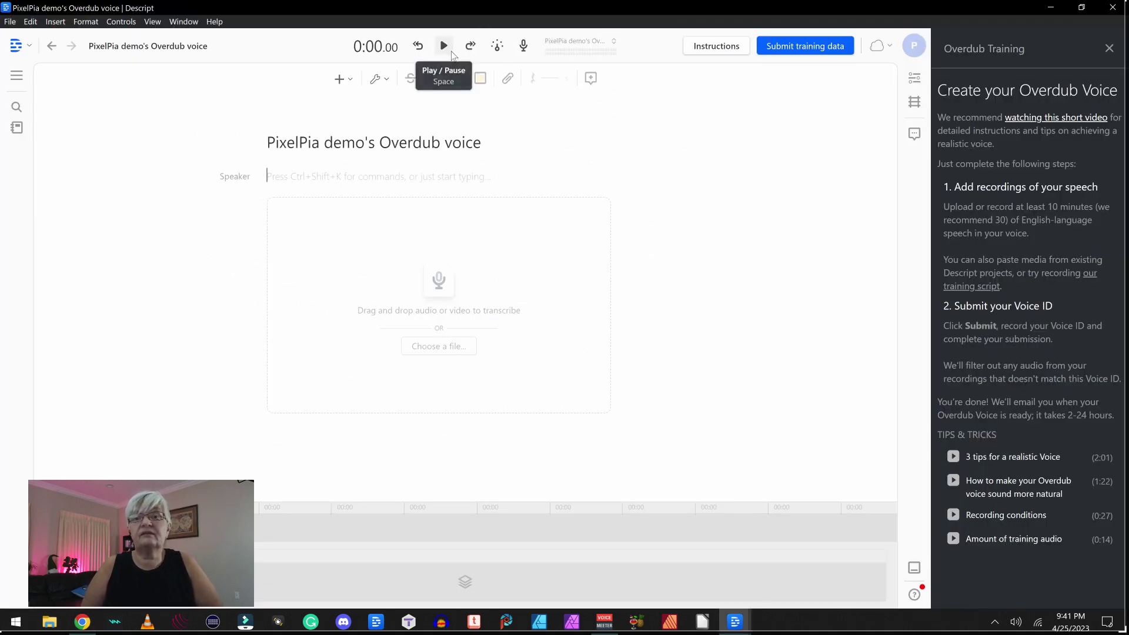
{"action": "left_click", "coordinate": [524, 47]}
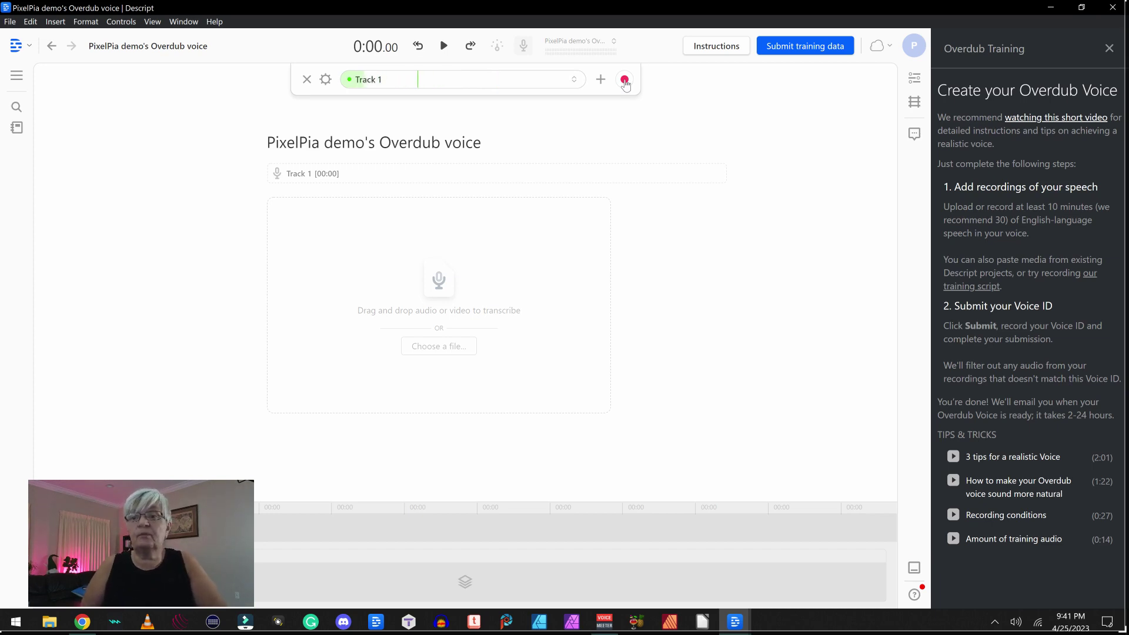
{"action": "left_click", "coordinate": [624, 81]}
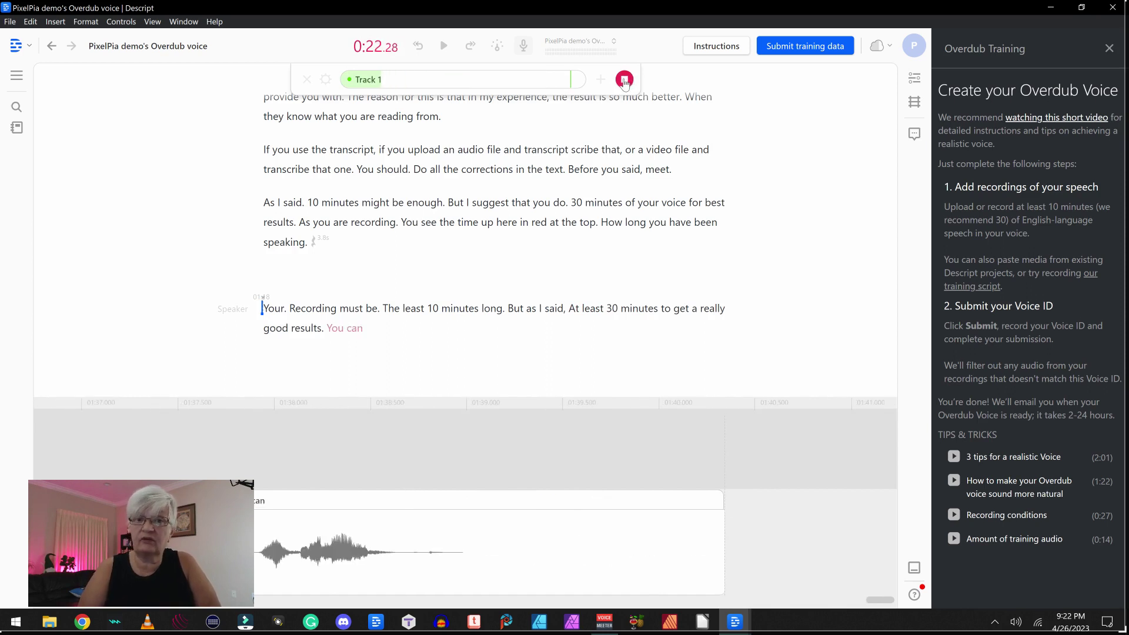
{"action": "left_click", "coordinate": [623, 79]}
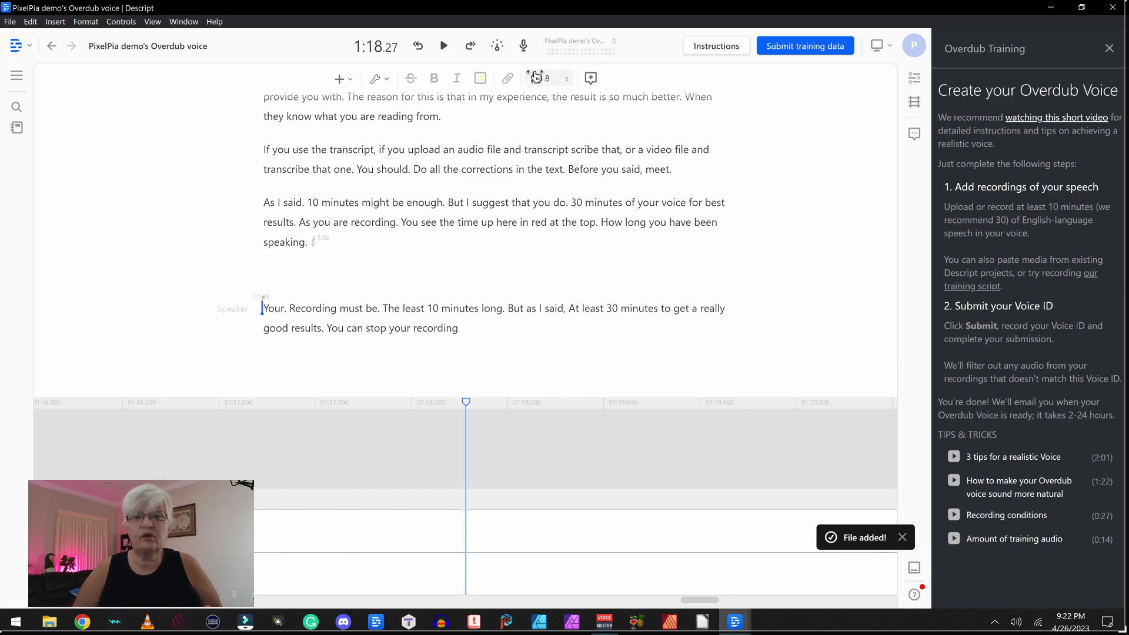
Step: Record a further take of training speech on Track 1 at the playhead and review the transcript from its beginning
{"action": "left_click", "coordinate": [523, 46]}
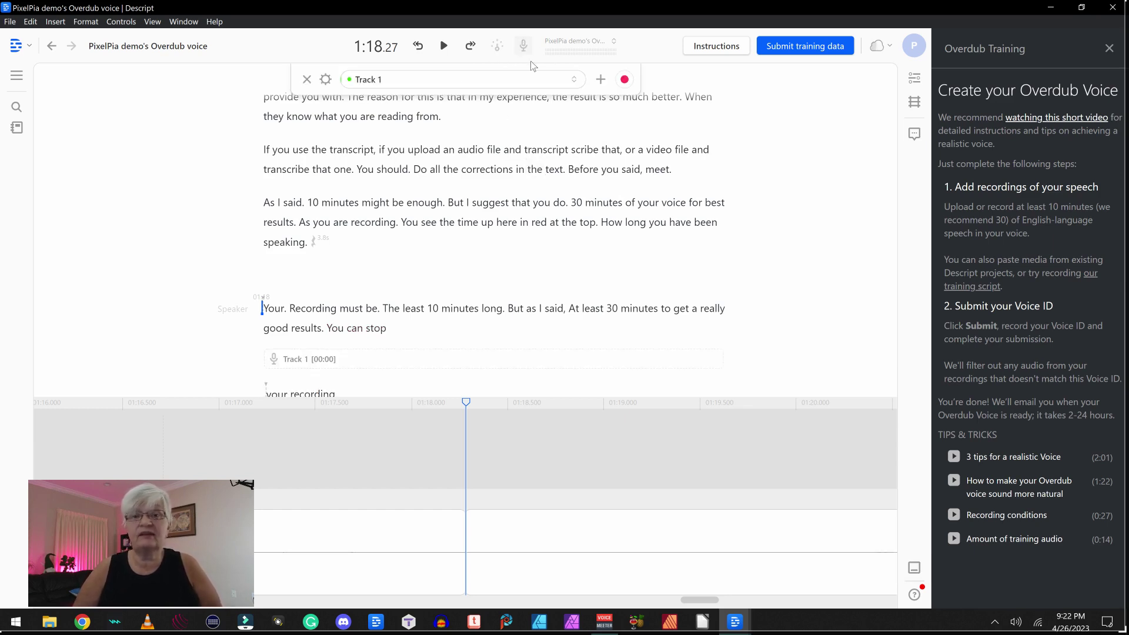
{"action": "left_click", "coordinate": [624, 80]}
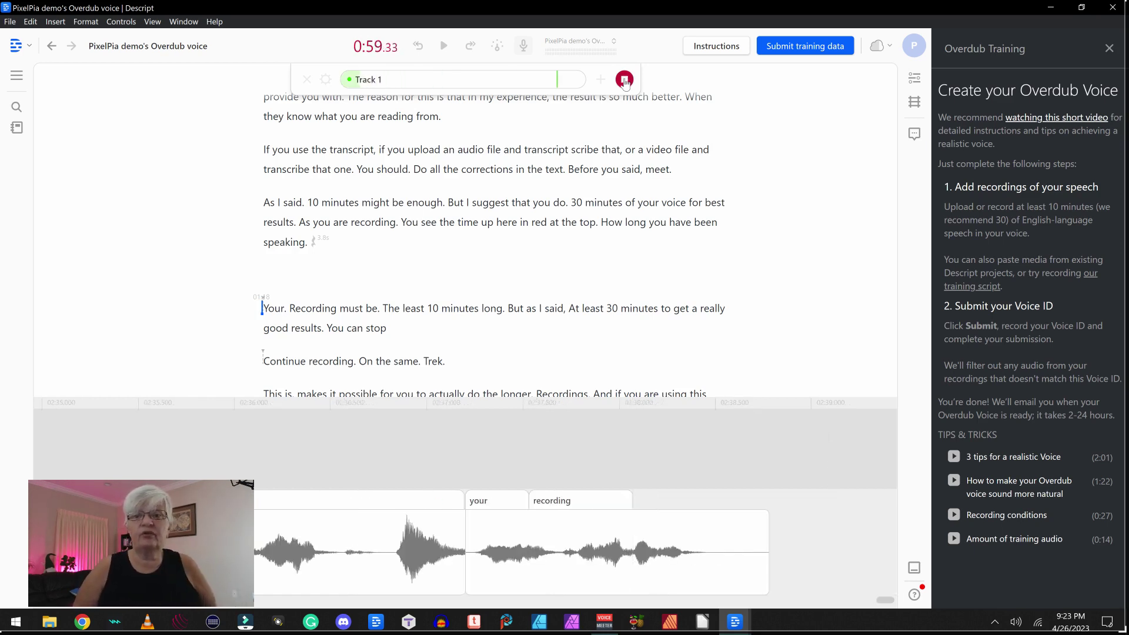
{"action": "left_click", "coordinate": [624, 80]}
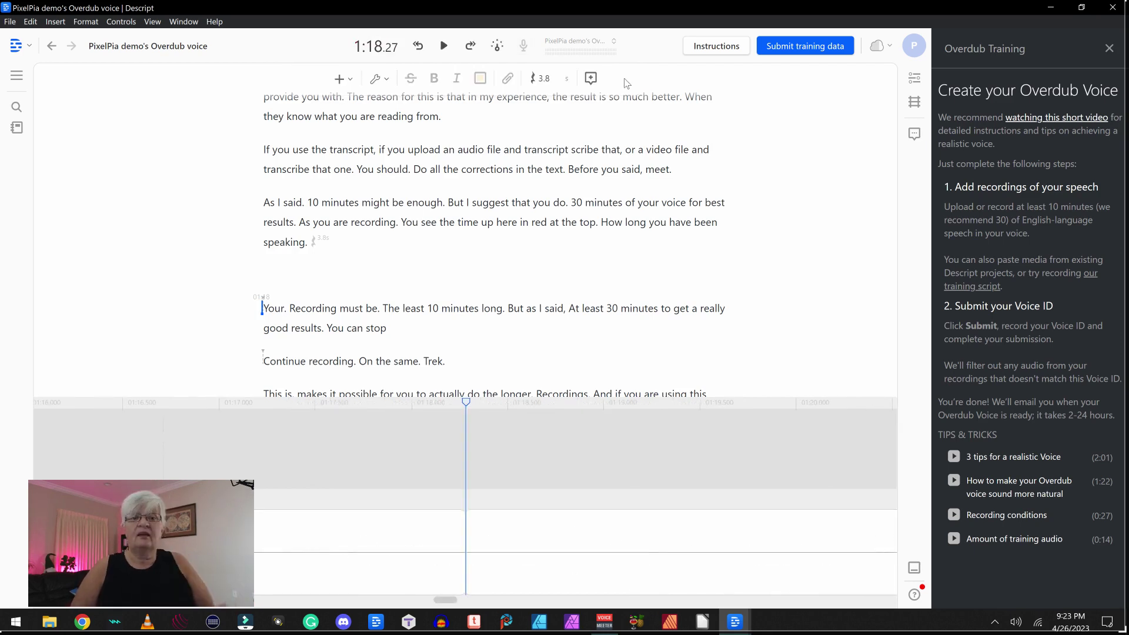
{"action": "scroll", "coordinate": [505, 232], "scroll_direction": "up", "scroll_amount": 2}
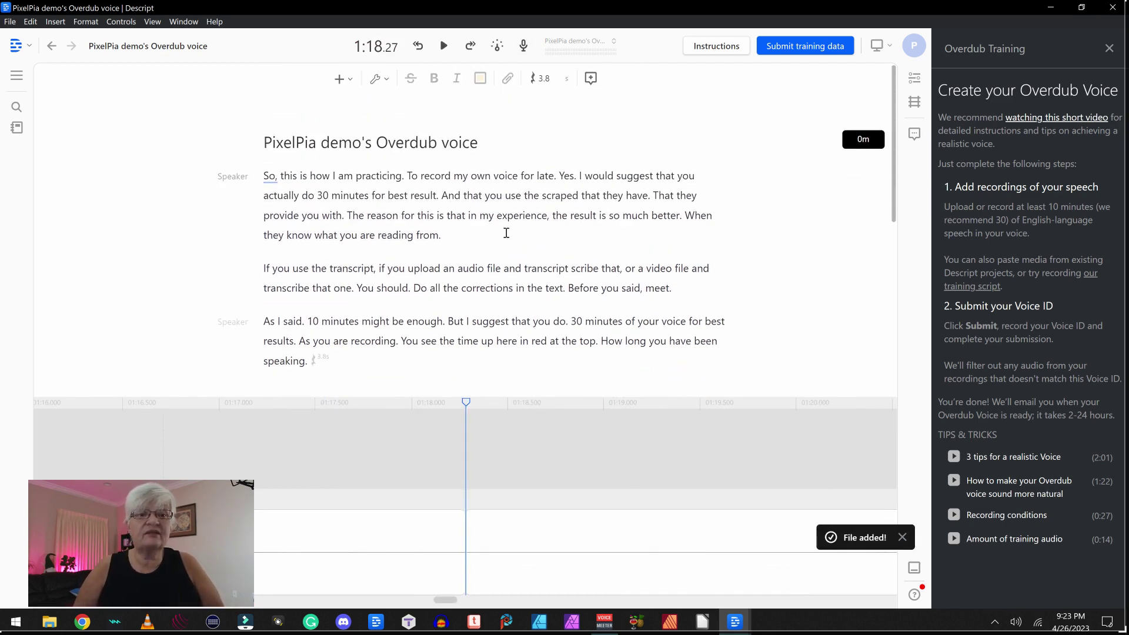